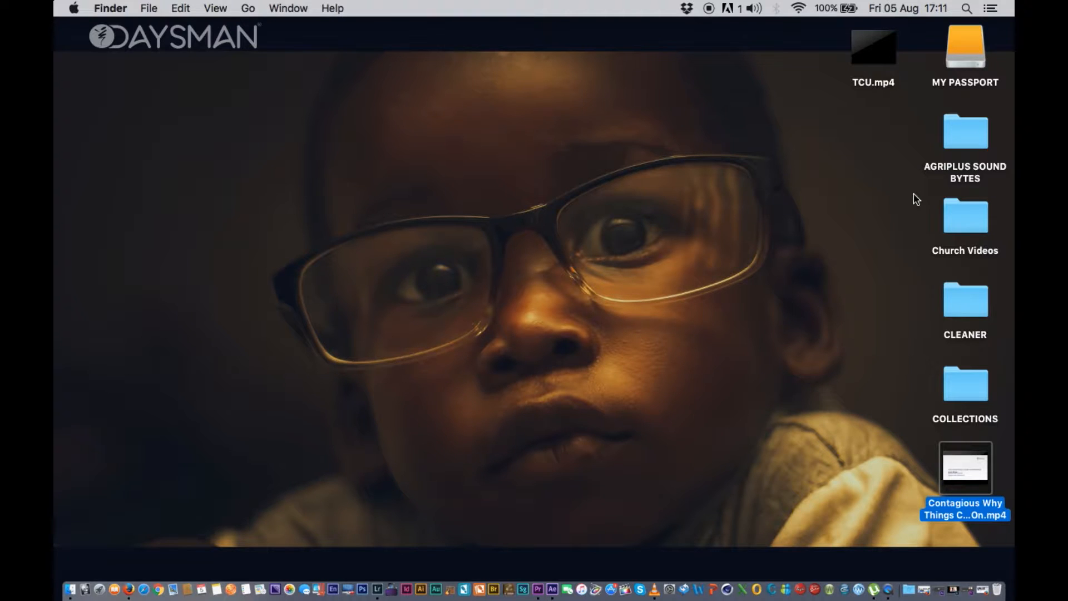
- Switch to Premiere Pro, dismiss the missing-file prompt, and delete TCU.mp4 and Sequence 01000.jpg from the project, including their clips in the sequence
{"action": "left_click", "coordinate": [537, 589]}
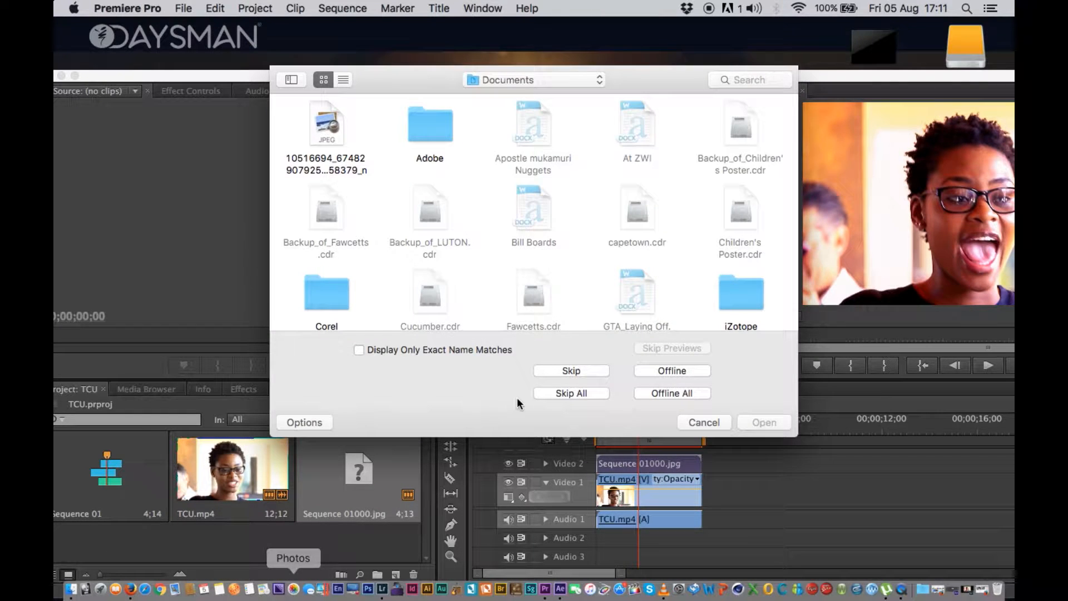
{"action": "left_click", "coordinate": [692, 423]}
{"action": "left_click_drag", "start_coordinate": [376, 563], "coordinate": [202, 460]}
{"action": "key", "text": "Delete"}
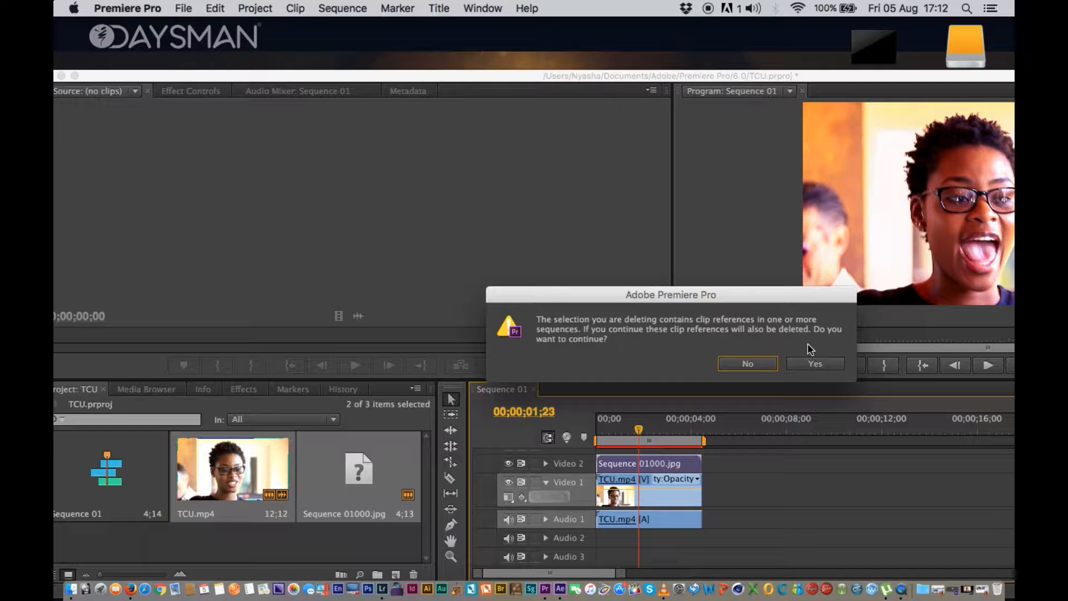
{"action": "left_click", "coordinate": [811, 367]}
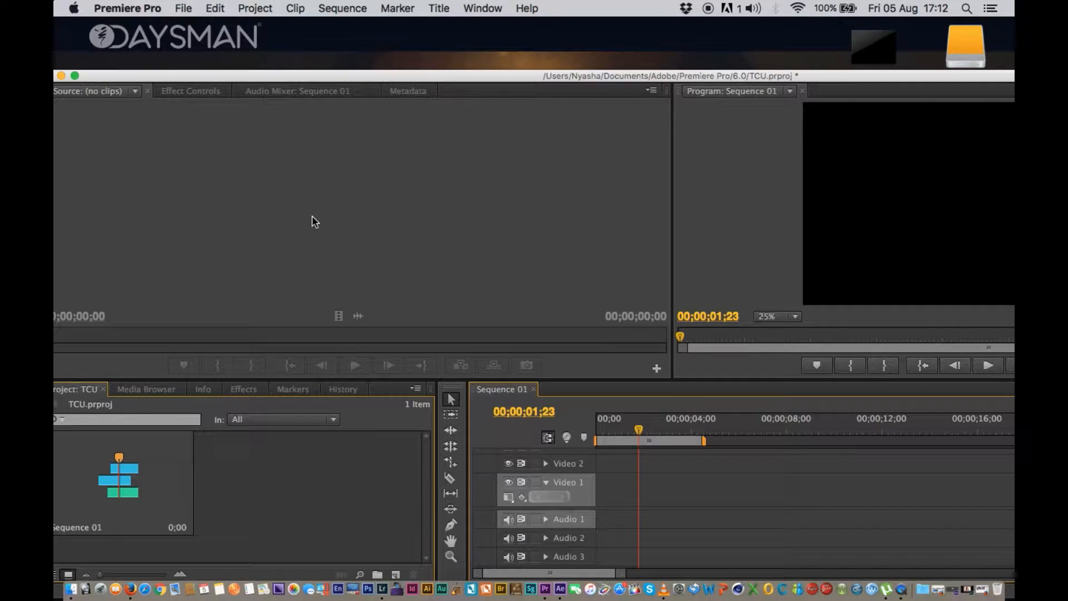
- Import TCU.mp4 from the Desktop and place it at the start of the Video 1 track in Sequence 01
{"action": "left_click_drag", "start_coordinate": [275, 78], "coordinate": [306, 54]}
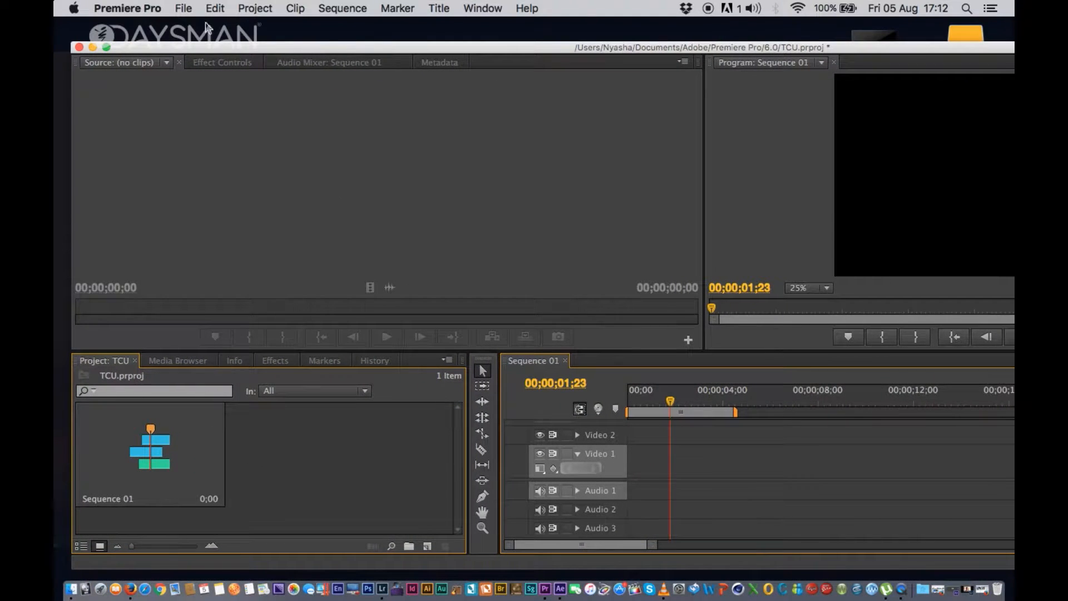
{"action": "left_click", "coordinate": [185, 8]}
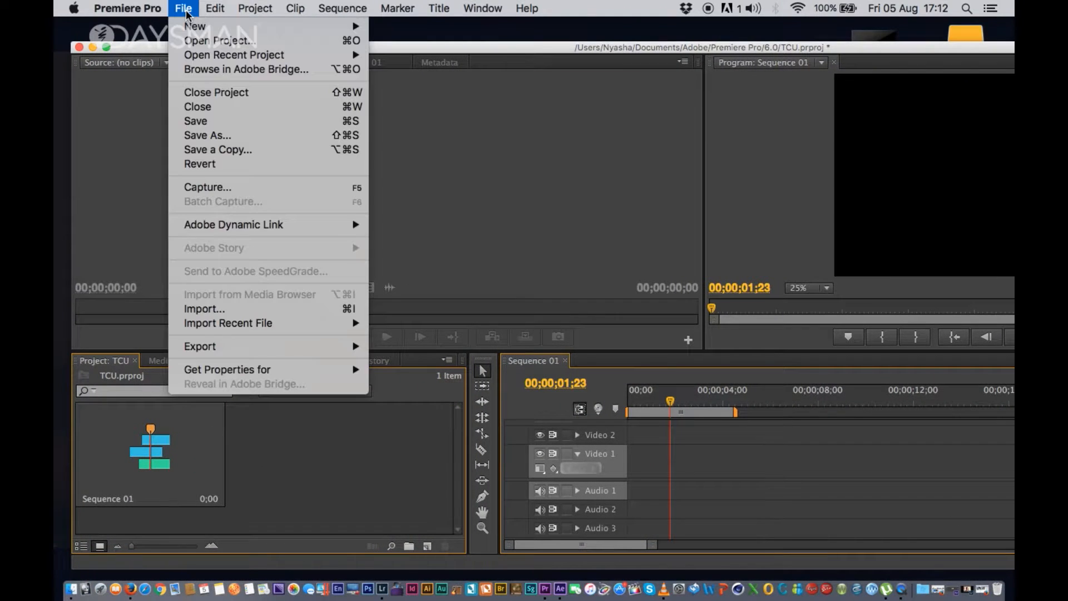
{"action": "left_click", "coordinate": [247, 308]}
{"action": "scroll", "coordinate": [679, 222], "scroll_direction": "down", "scroll_amount": 1}
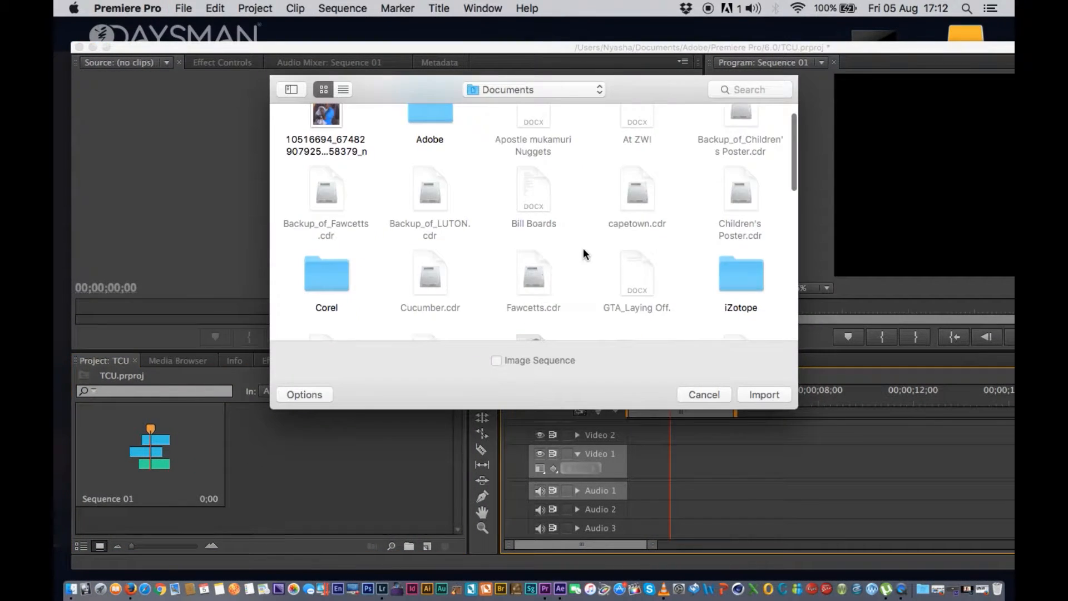
{"action": "left_click", "coordinate": [534, 90]}
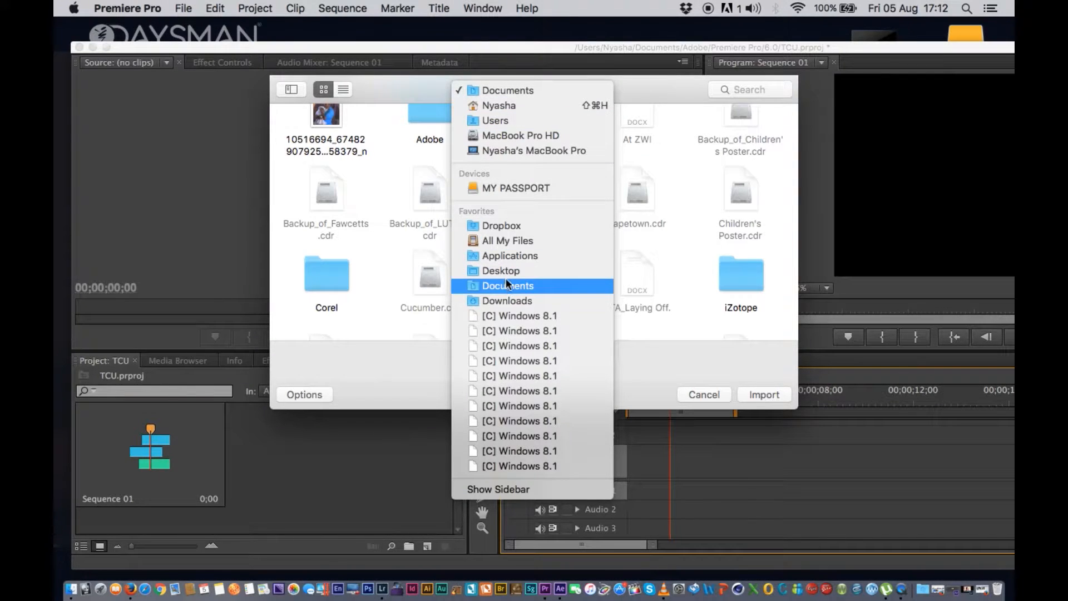
{"action": "left_click", "coordinate": [503, 272]}
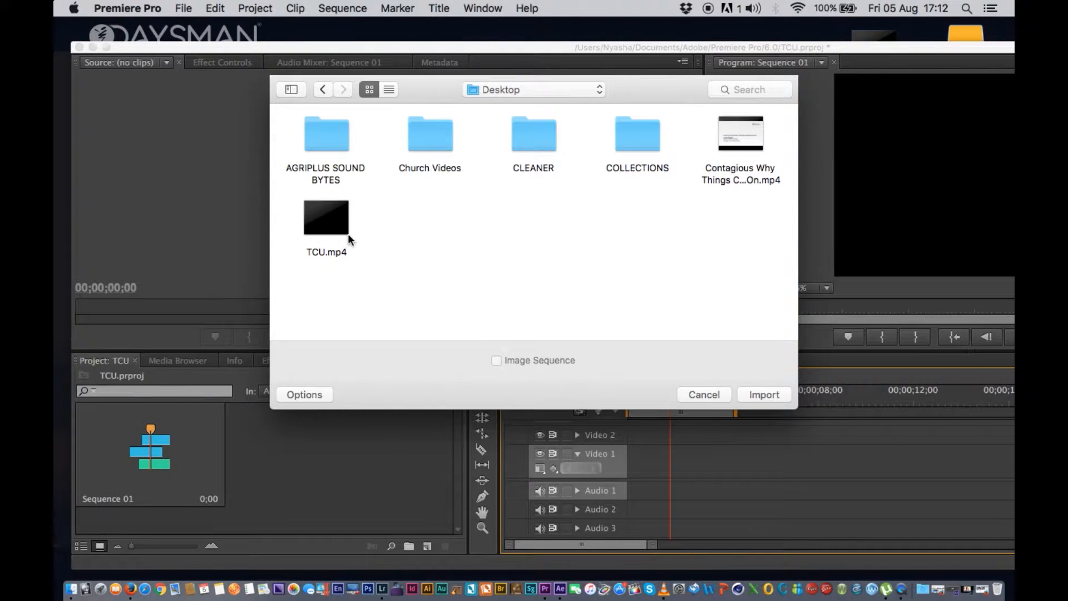
{"action": "left_click", "coordinate": [315, 215]}
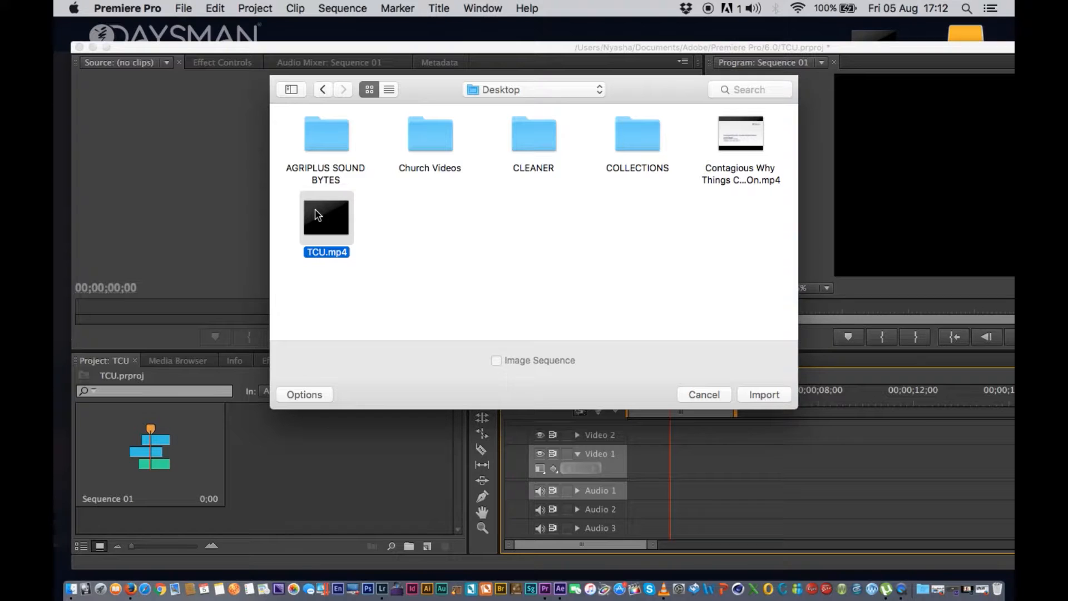
{"action": "left_click", "coordinate": [760, 394]}
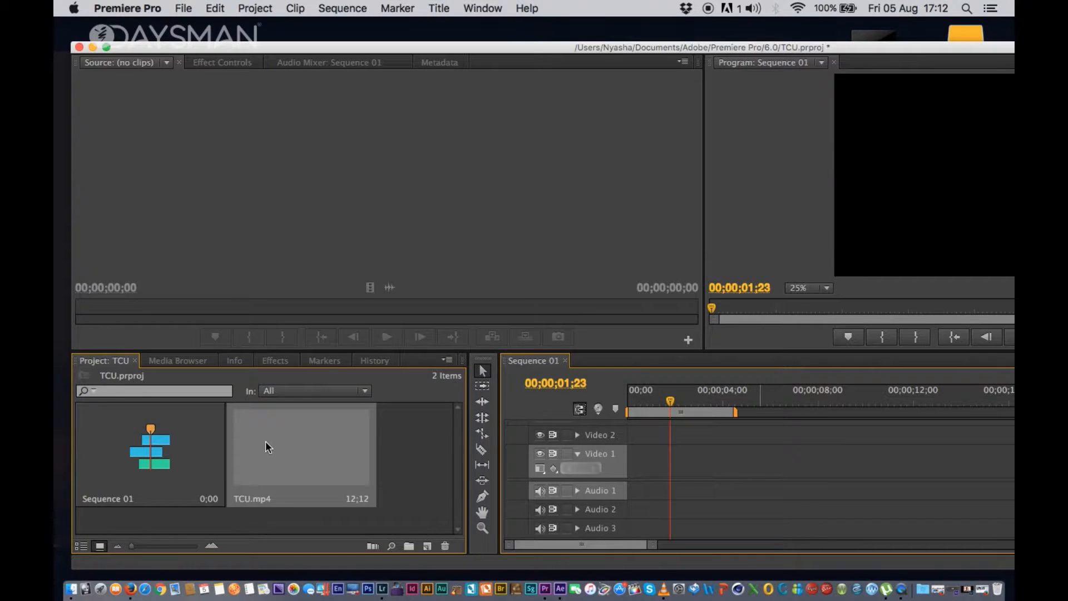
{"action": "left_click_drag", "start_coordinate": [255, 435], "coordinate": [599, 458]}
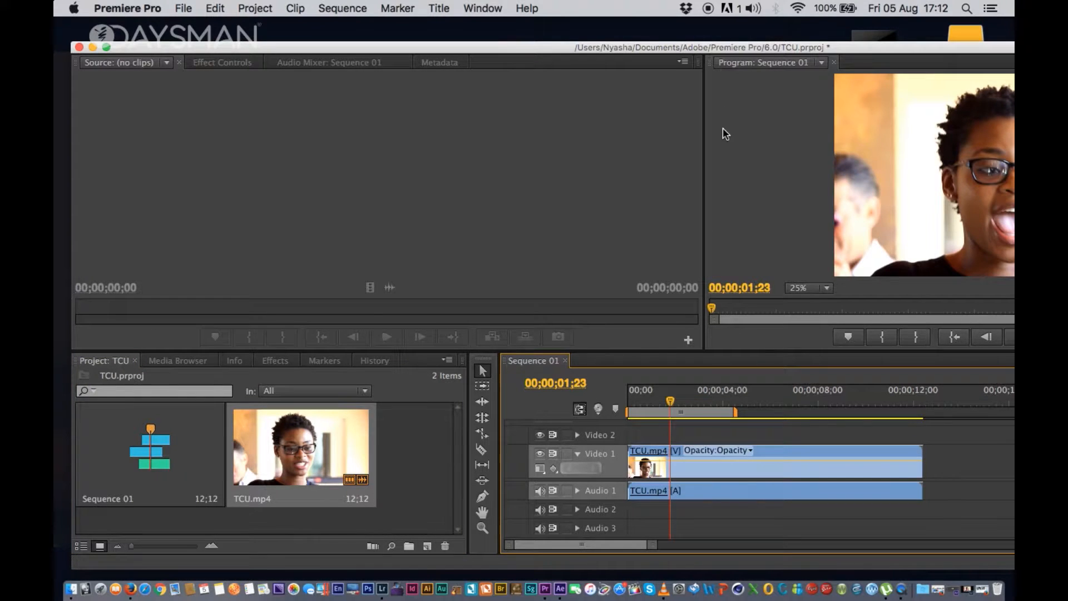
- Trim the end of the TCU.mp4 clip to a length of about 00;00;04;13 and move the playhead to 00;00;04;09
{"action": "left_click_drag", "start_coordinate": [779, 45], "coordinate": [552, 25]}
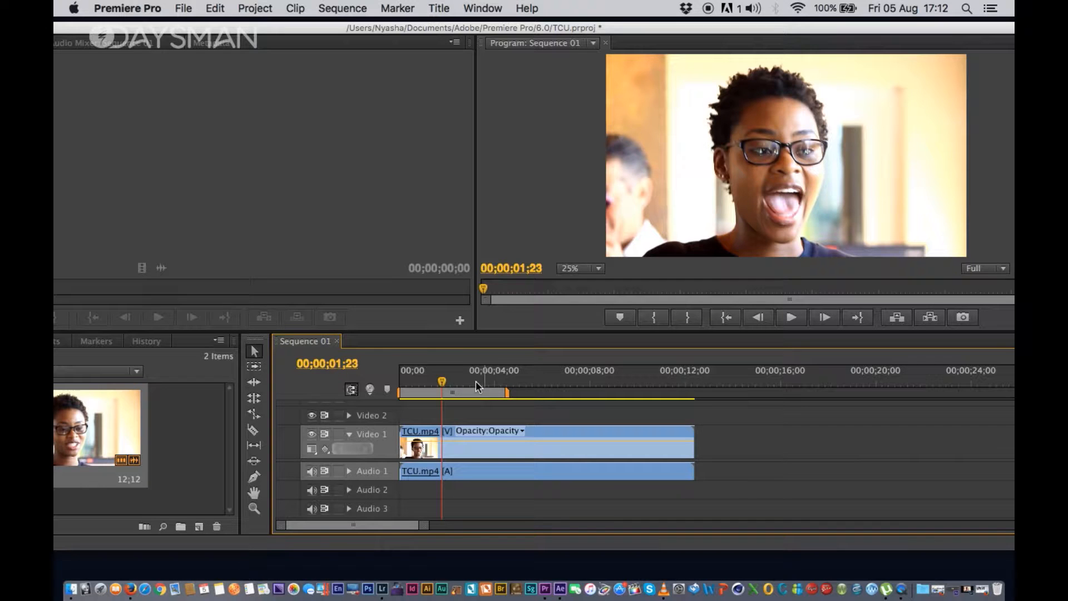
{"action": "left_click_drag", "start_coordinate": [442, 382], "coordinate": [396, 382]}
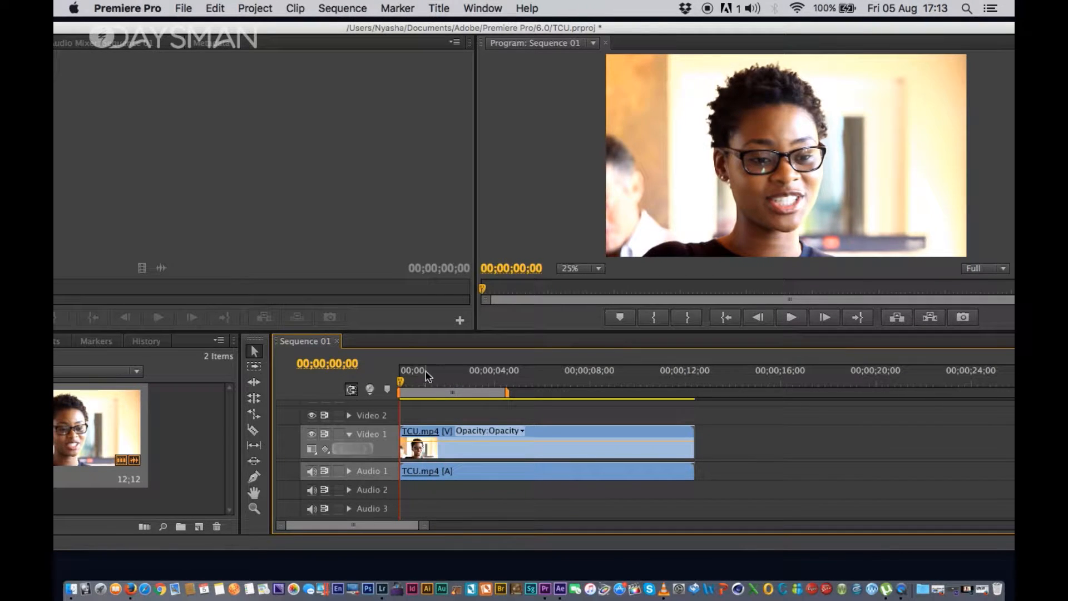
{"action": "left_click_drag", "start_coordinate": [690, 448], "coordinate": [502, 448]}
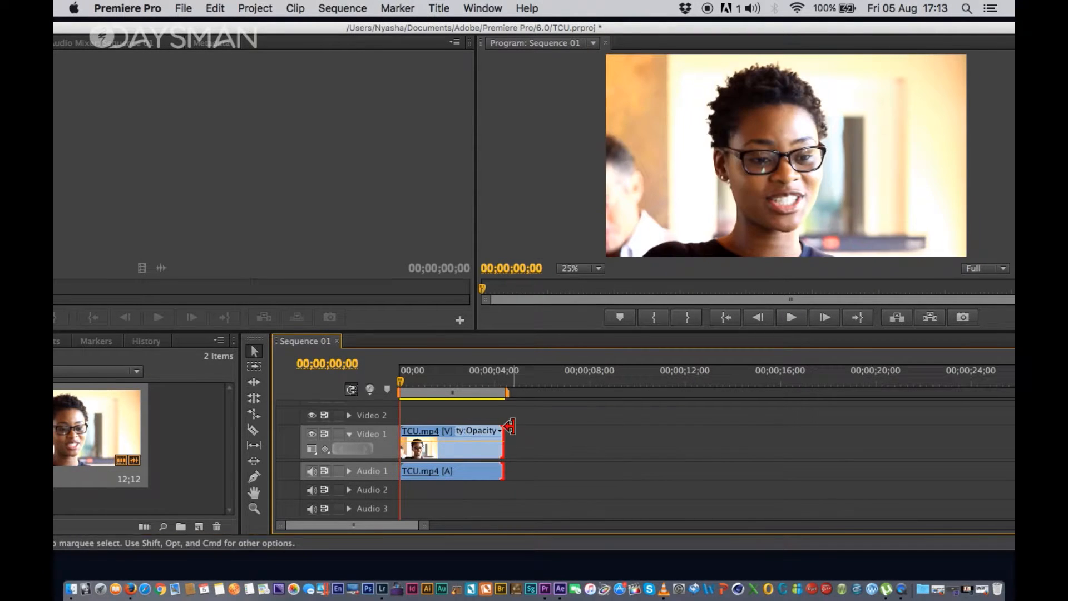
{"action": "mouse_move", "coordinate": [485, 382]}
{"action": "left_mouse_down"}
{"action": "mouse_move", "coordinate": [510, 382]}
{"action": "mouse_move", "coordinate": [503, 389]}
{"action": "left_mouse_up"}
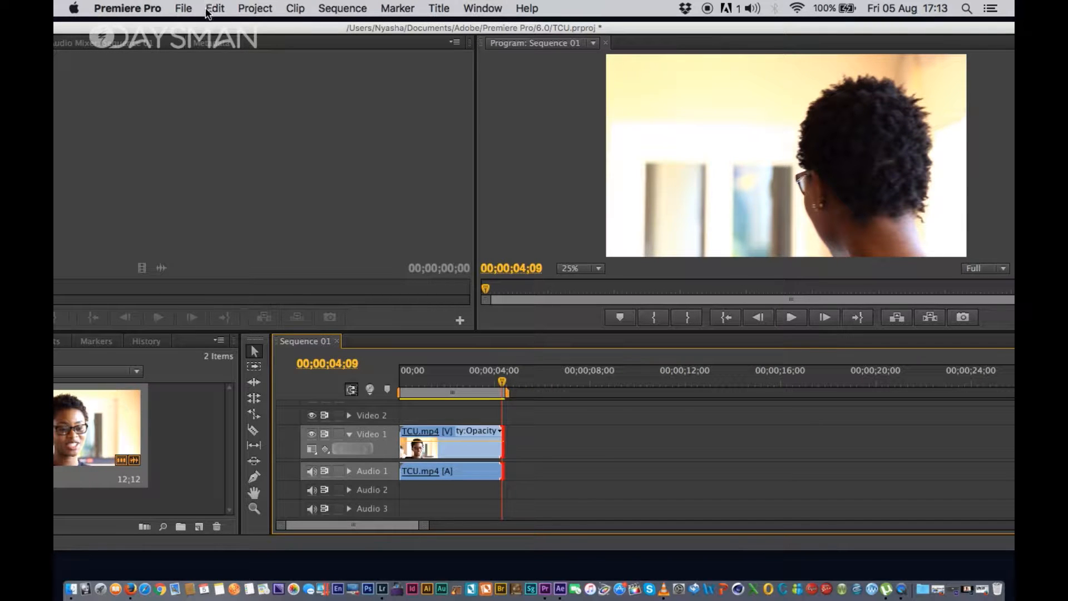
- Examine the properties of TCU.mp4 in the project for its image size and frame rate, and close them
{"action": "left_click_drag", "start_coordinate": [220, 33], "coordinate": [415, 34]}
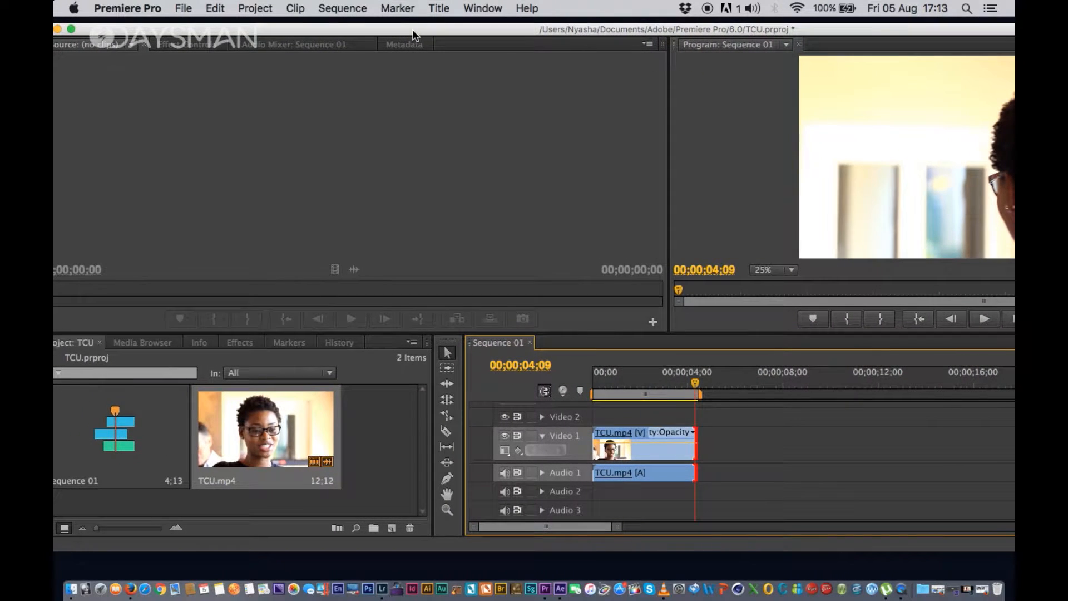
{"action": "right_click", "coordinate": [254, 443]}
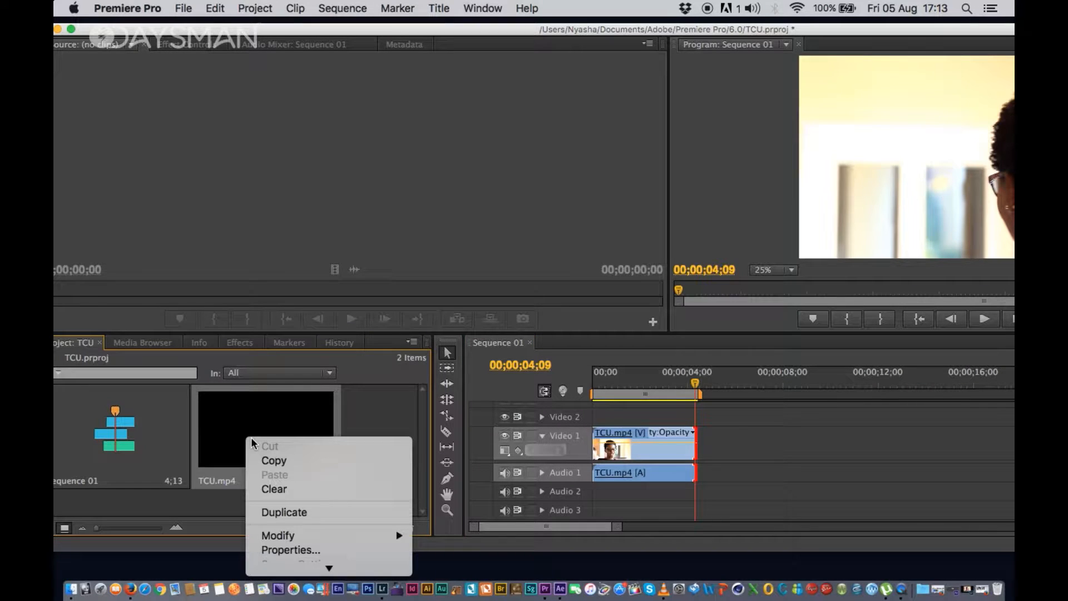
{"action": "left_click", "coordinate": [309, 550]}
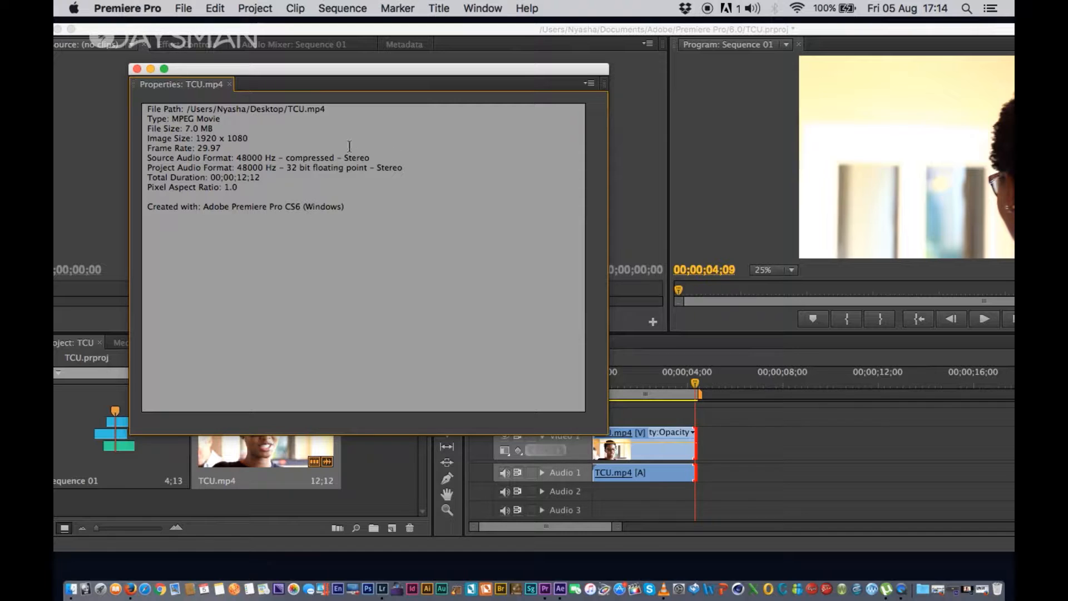
{"action": "left_click", "coordinate": [136, 68]}
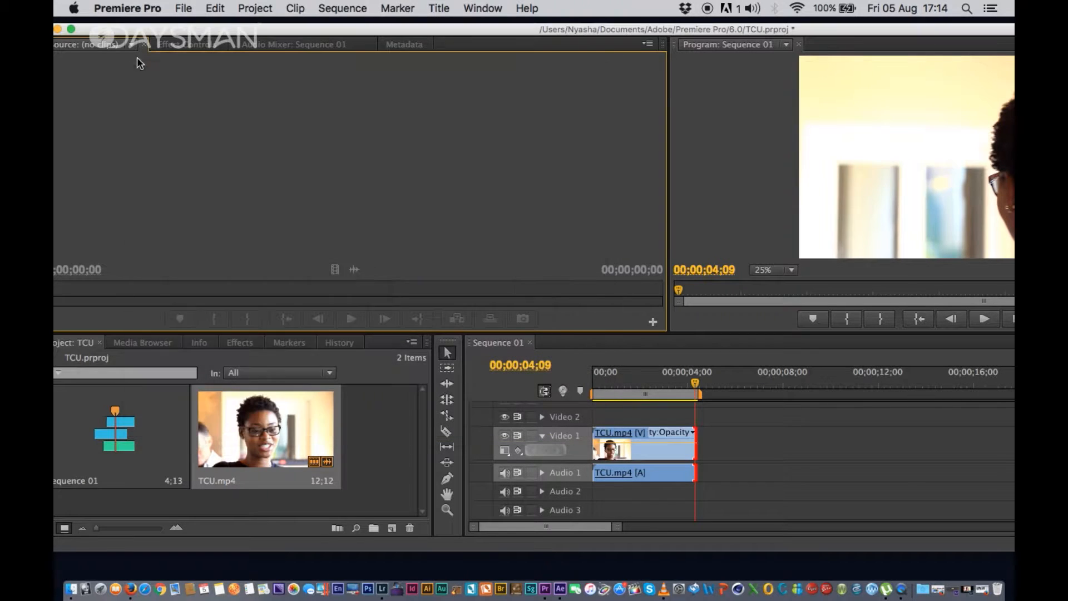
{"action": "left_click", "coordinate": [187, 9]}
{"action": "mouse_move", "coordinate": [249, 346]}
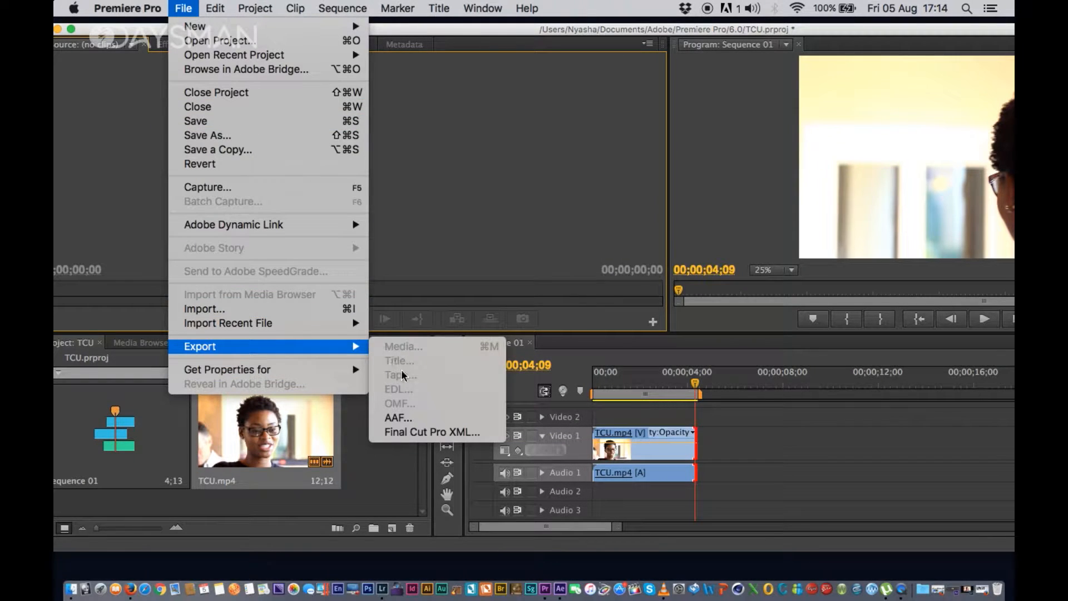
{"action": "left_click", "coordinate": [363, 420]}
- Open the media export settings for Sequence 01 and choose the JPEG format with the HD 1080p 29.97 Sequence preset
{"action": "left_click", "coordinate": [640, 424]}
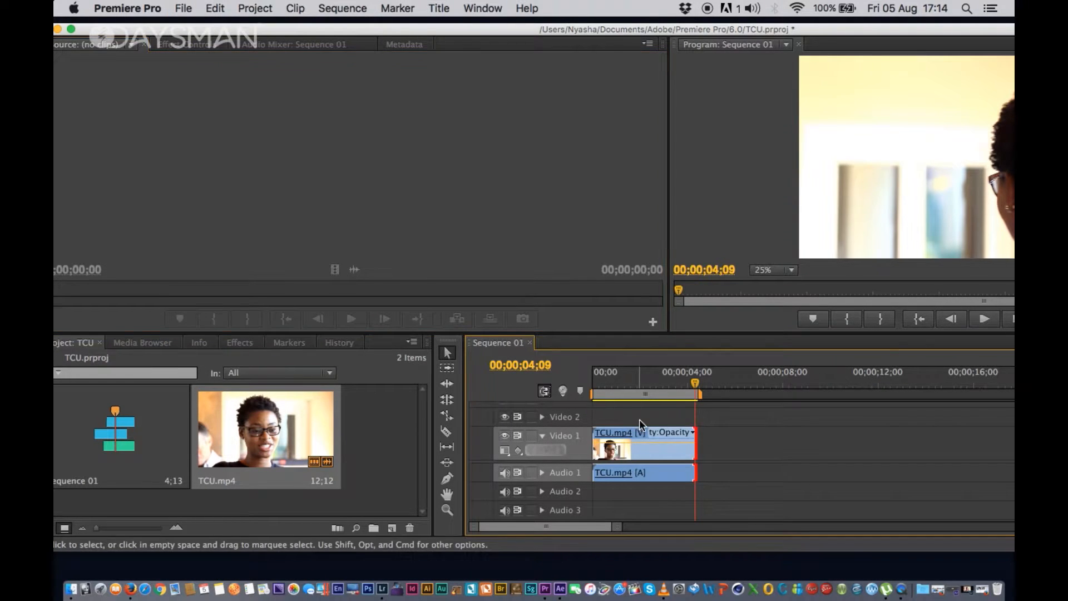
{"action": "left_click", "coordinate": [174, 8]}
{"action": "mouse_move", "coordinate": [244, 347]}
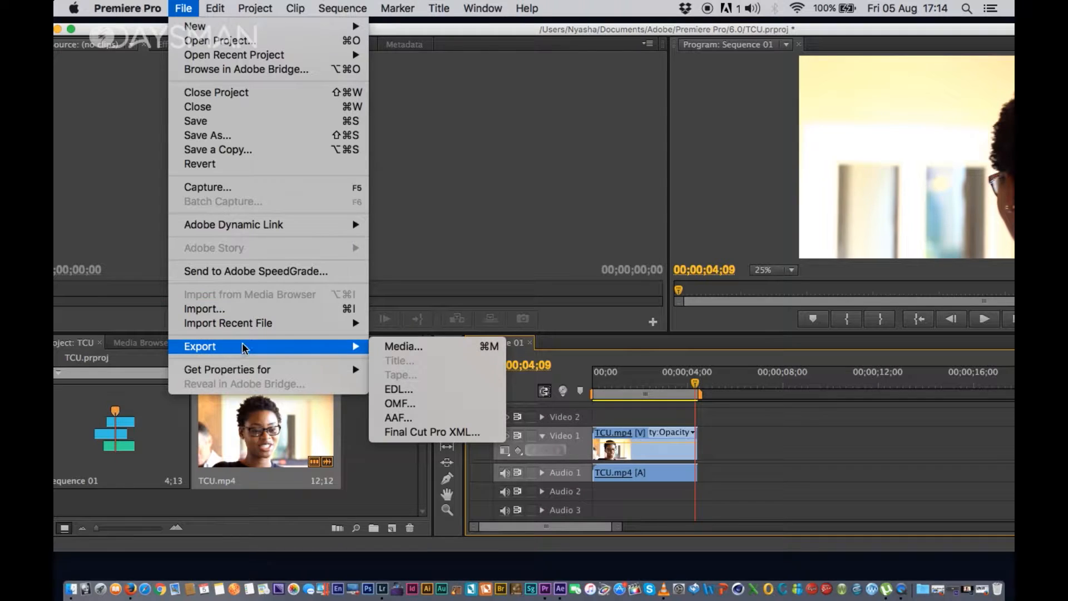
{"action": "left_click", "coordinate": [401, 346]}
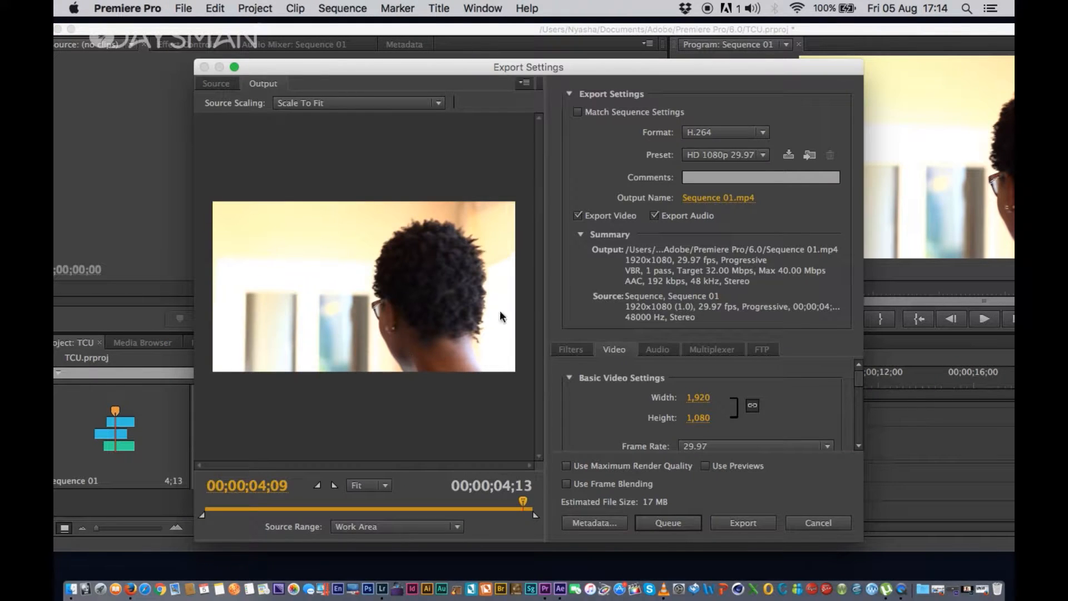
{"action": "left_click", "coordinate": [735, 135]}
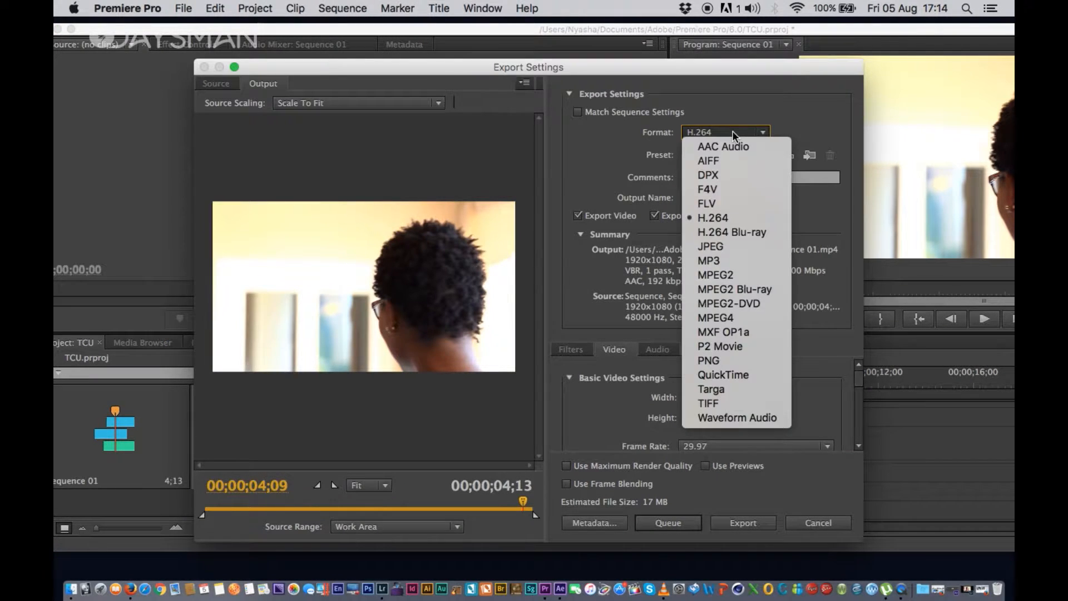
{"action": "left_click", "coordinate": [710, 248]}
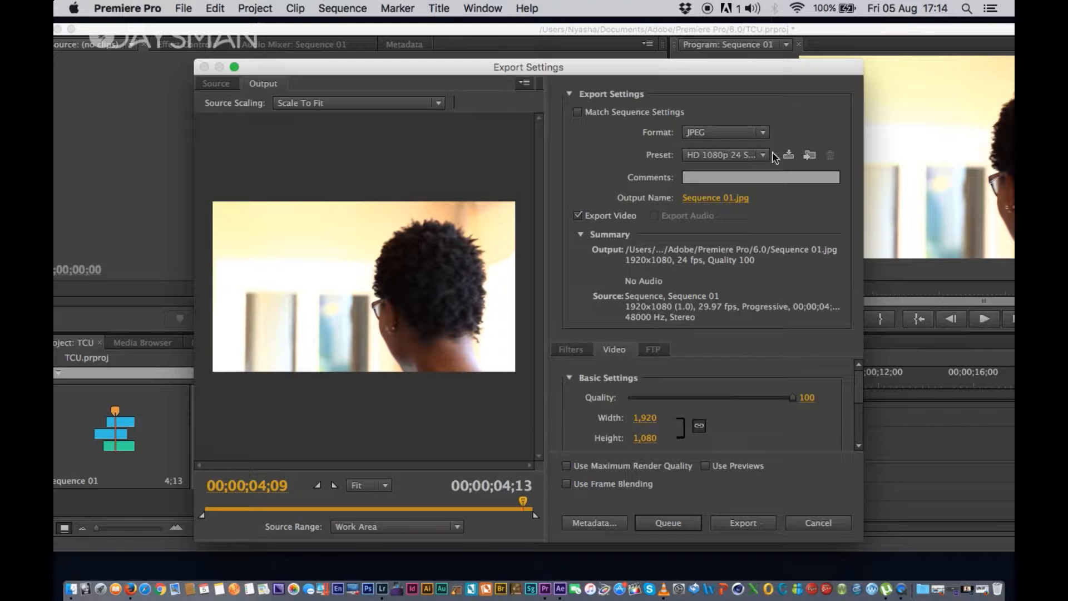
{"action": "left_click", "coordinate": [762, 154]}
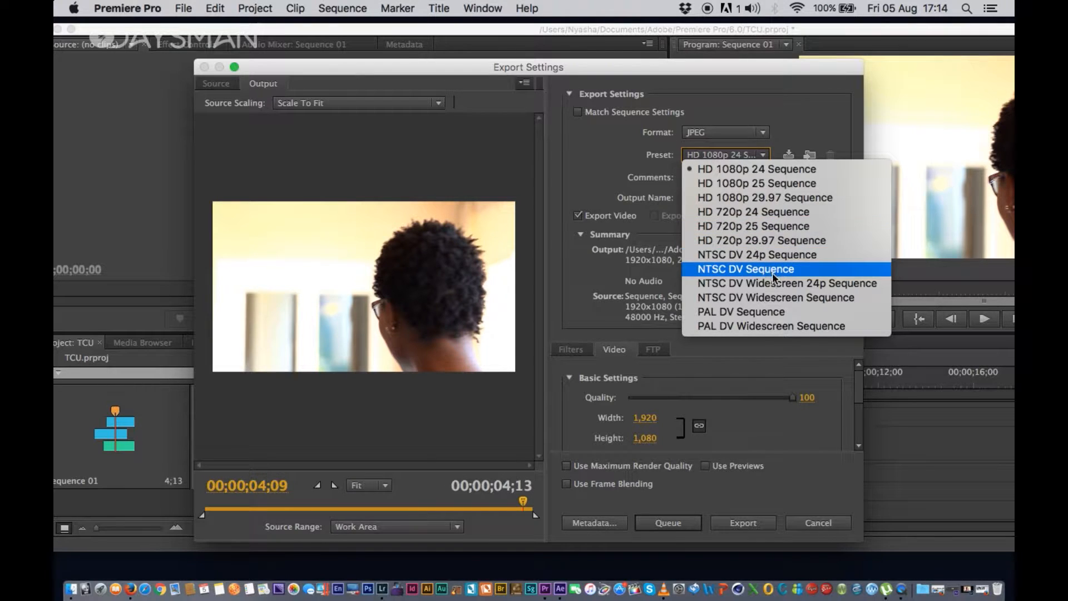
{"action": "left_click", "coordinate": [748, 197]}
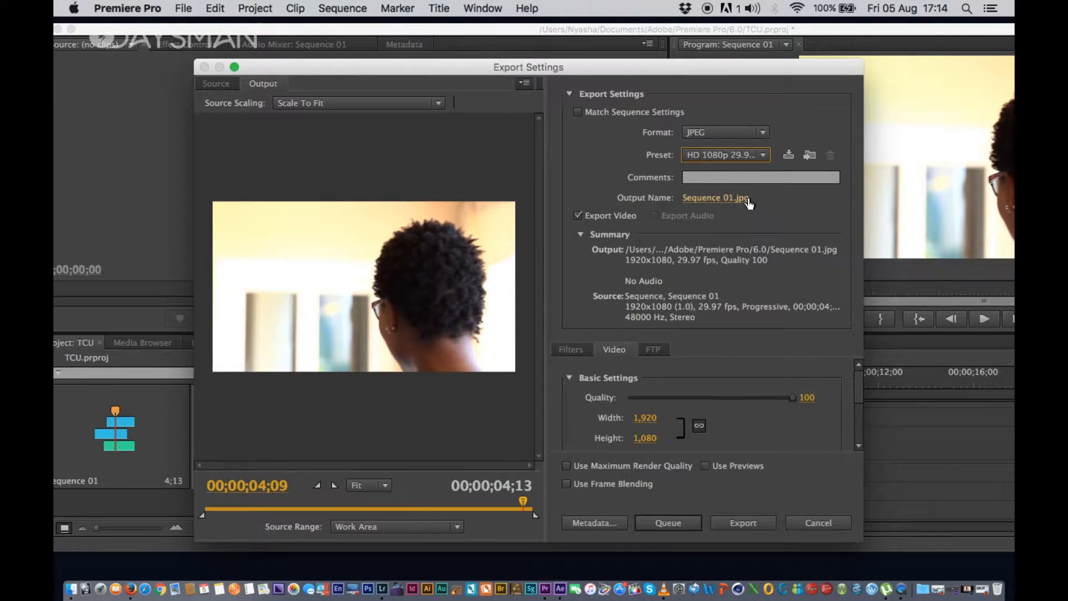
- Set the export output to TCUEDIT.jpg inside a new folder named TCU on the Desktop
{"action": "left_click", "coordinate": [703, 199]}
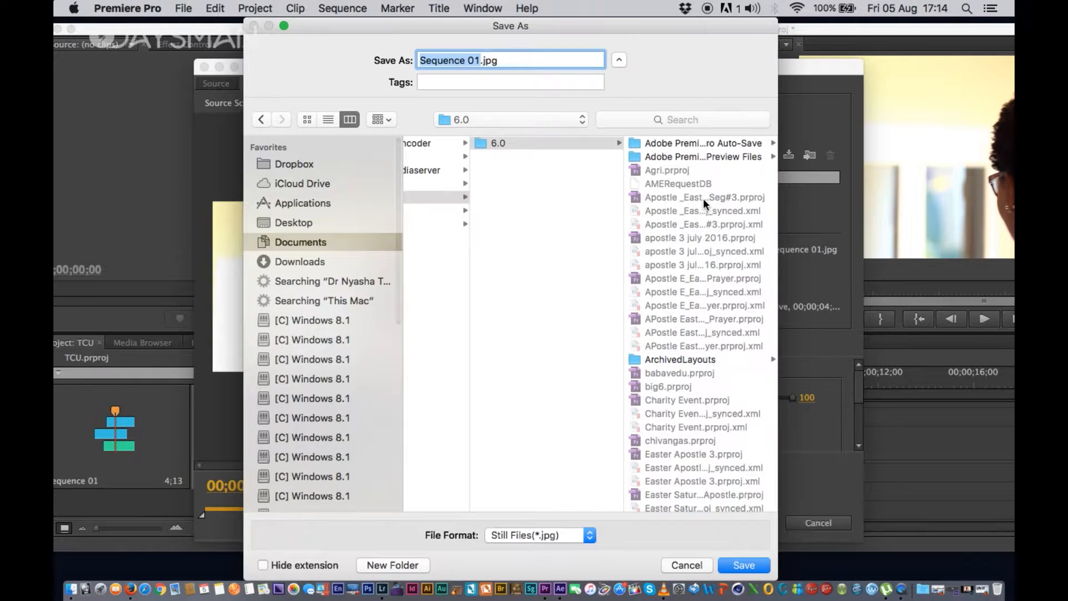
{"action": "type", "text": "TCU"}
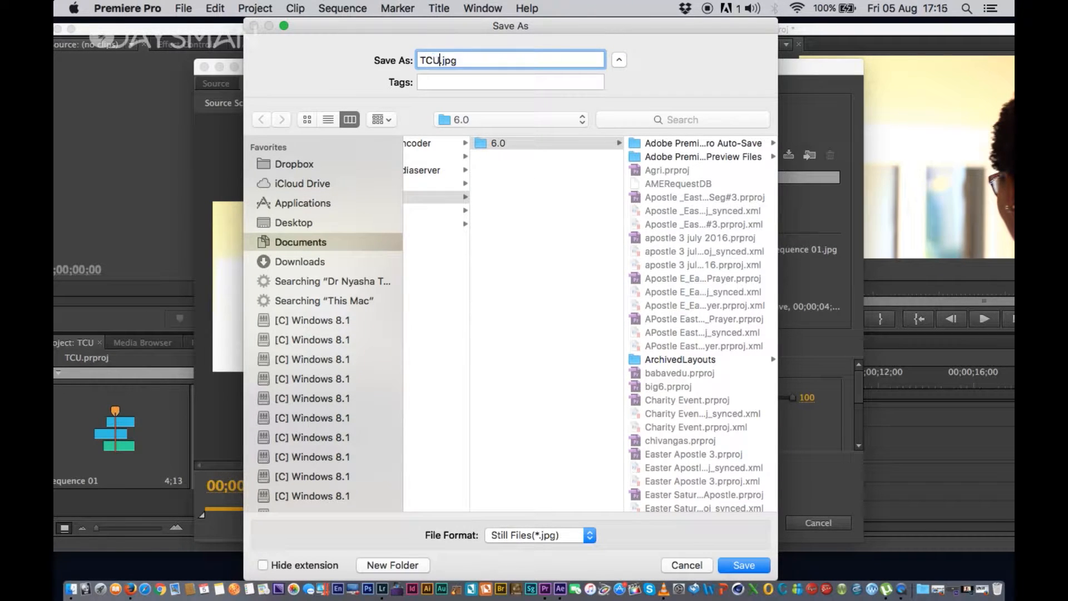
{"action": "type", "text": "EDIT"}
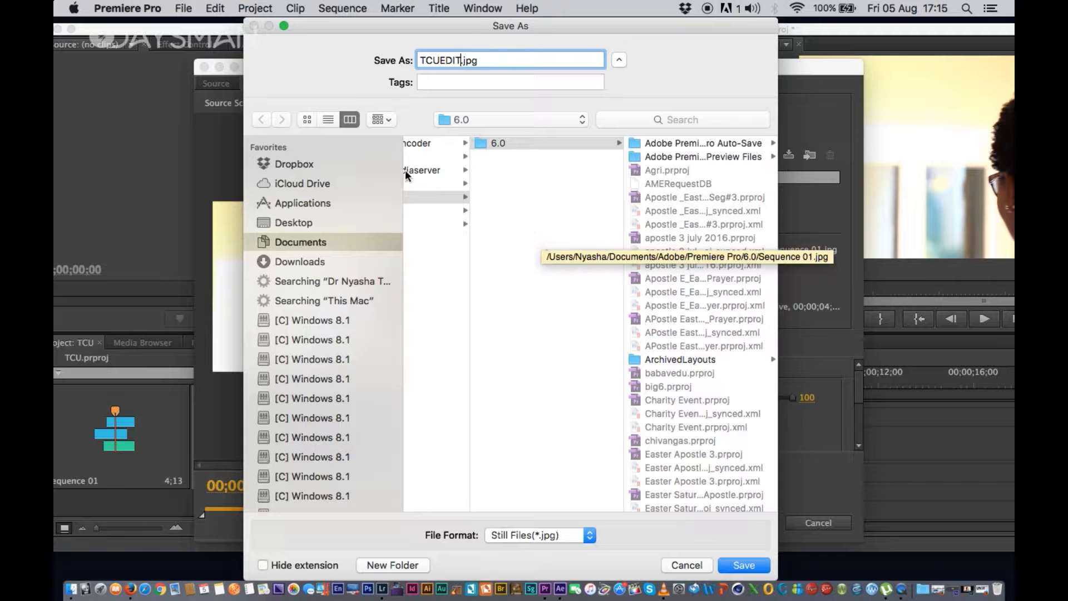
{"action": "left_click", "coordinate": [302, 222]}
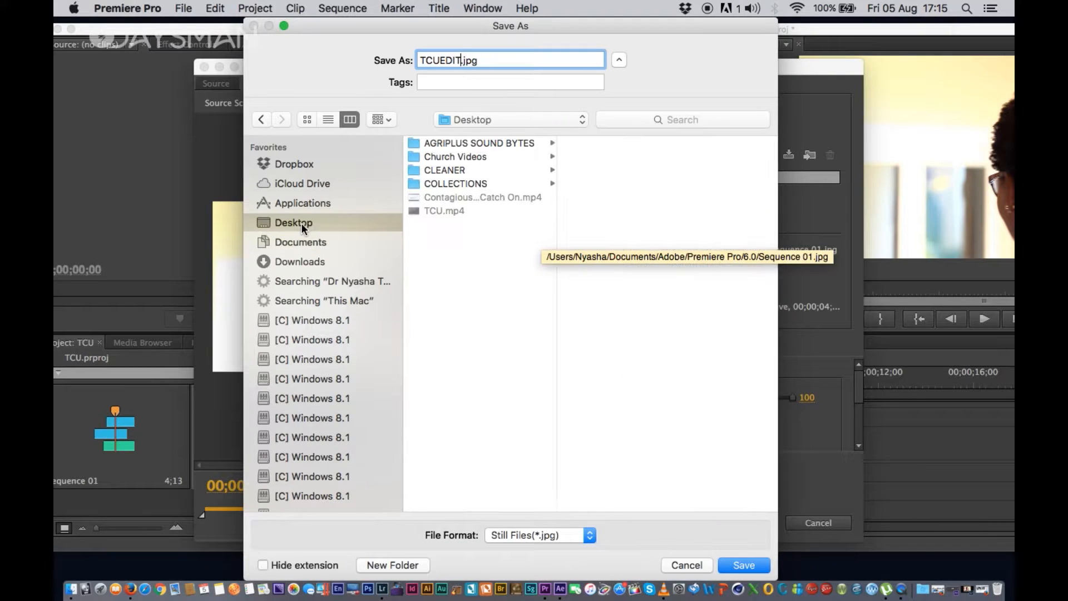
{"action": "left_click", "coordinate": [401, 565]}
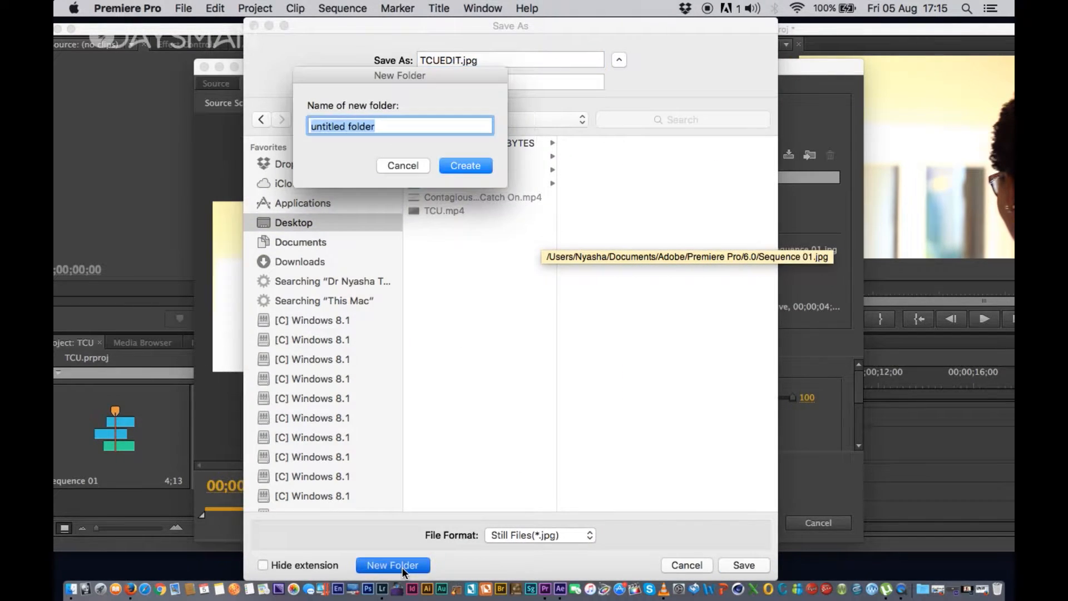
{"action": "type", "text": "TCU"}
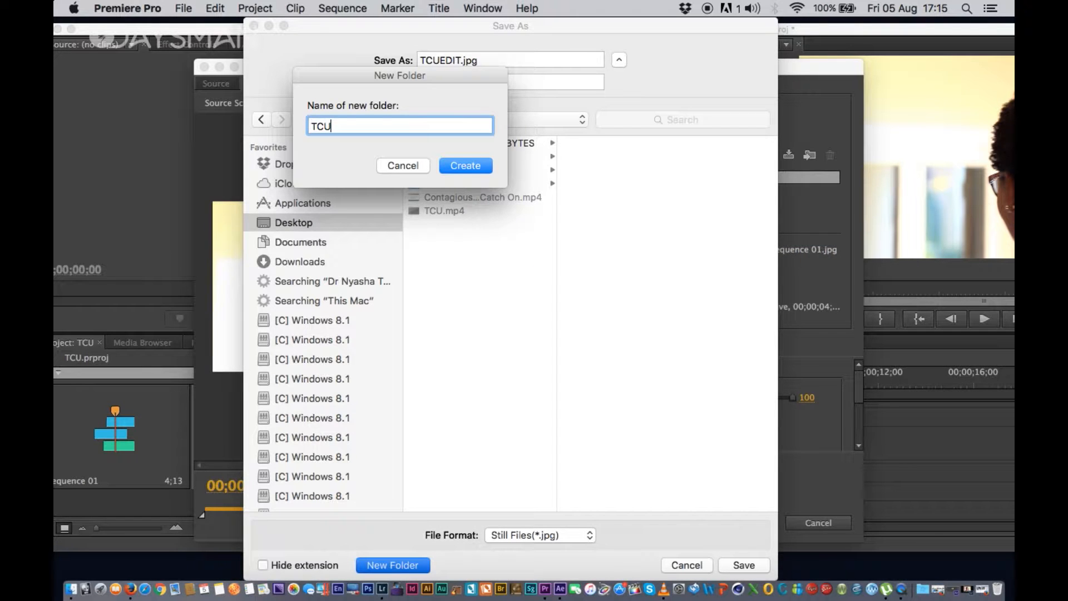
{"action": "left_click", "coordinate": [460, 167]}
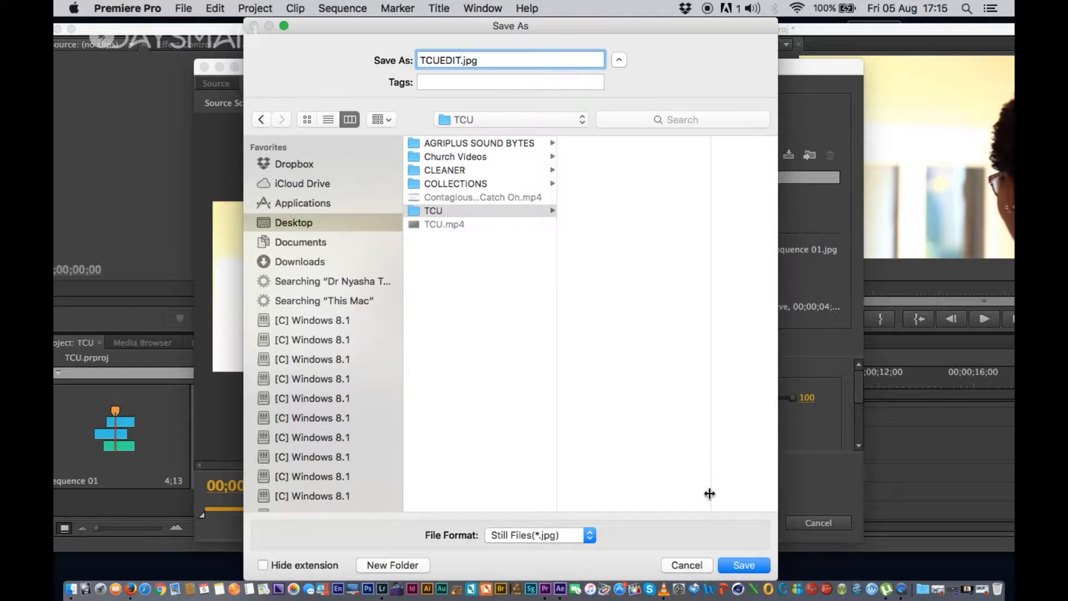
{"action": "left_click", "coordinate": [744, 565]}
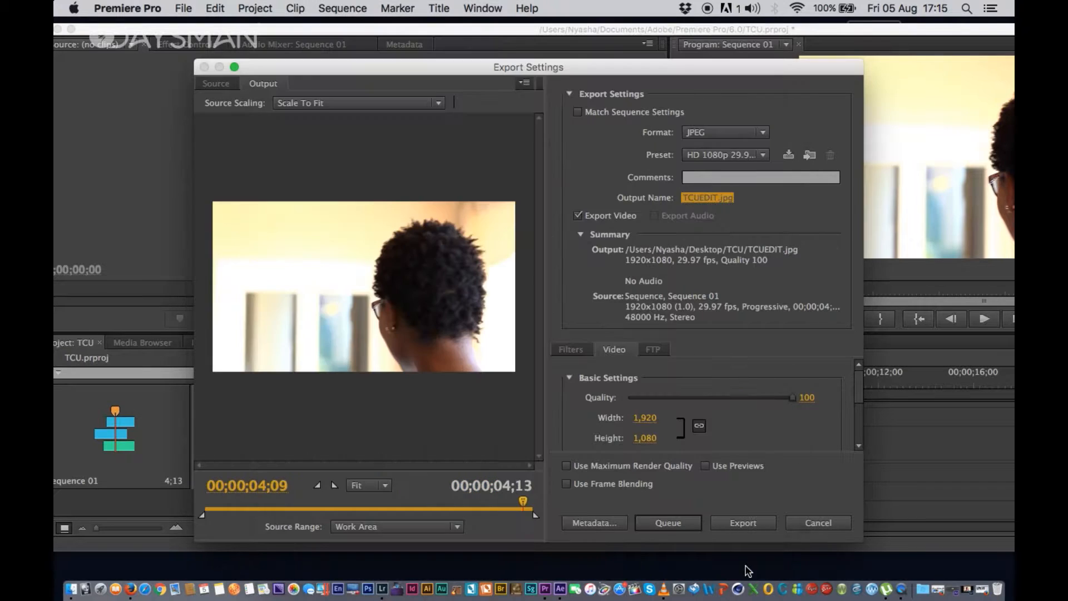
- Export the sequence as JPEG stills and minimize the Premiere Pro window to reveal the desktop
{"action": "left_click", "coordinate": [744, 528]}
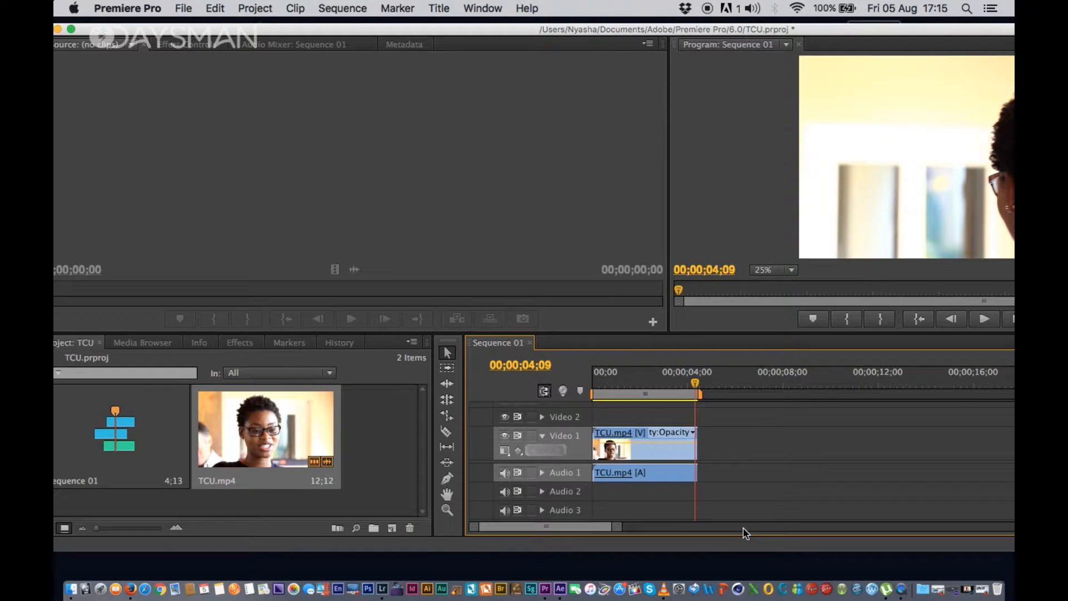
{"action": "left_click_drag", "start_coordinate": [86, 28], "coordinate": [165, 35]}
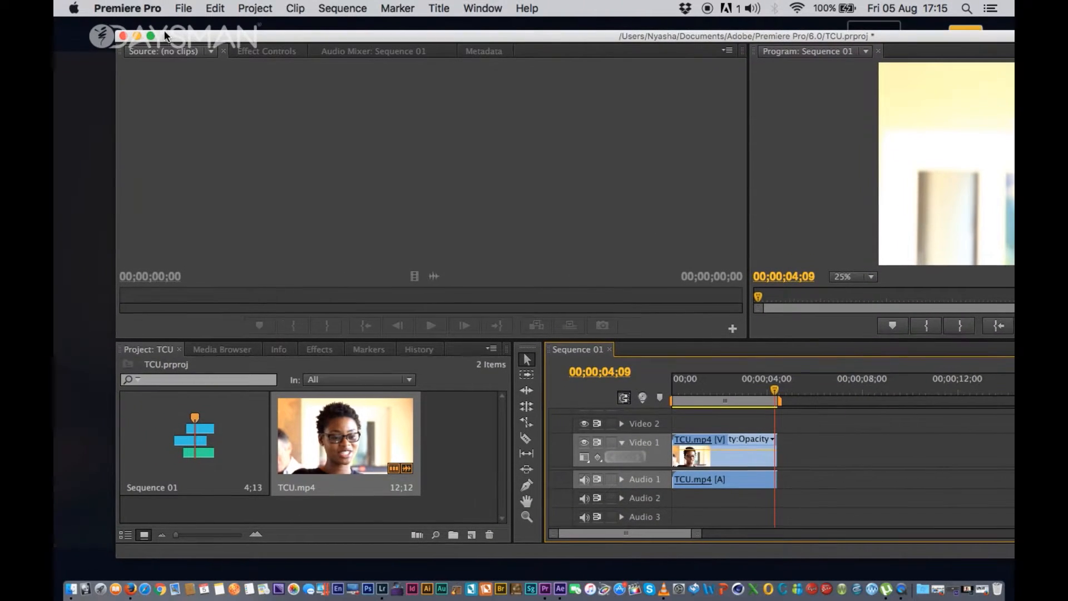
{"action": "left_click", "coordinate": [136, 36]}
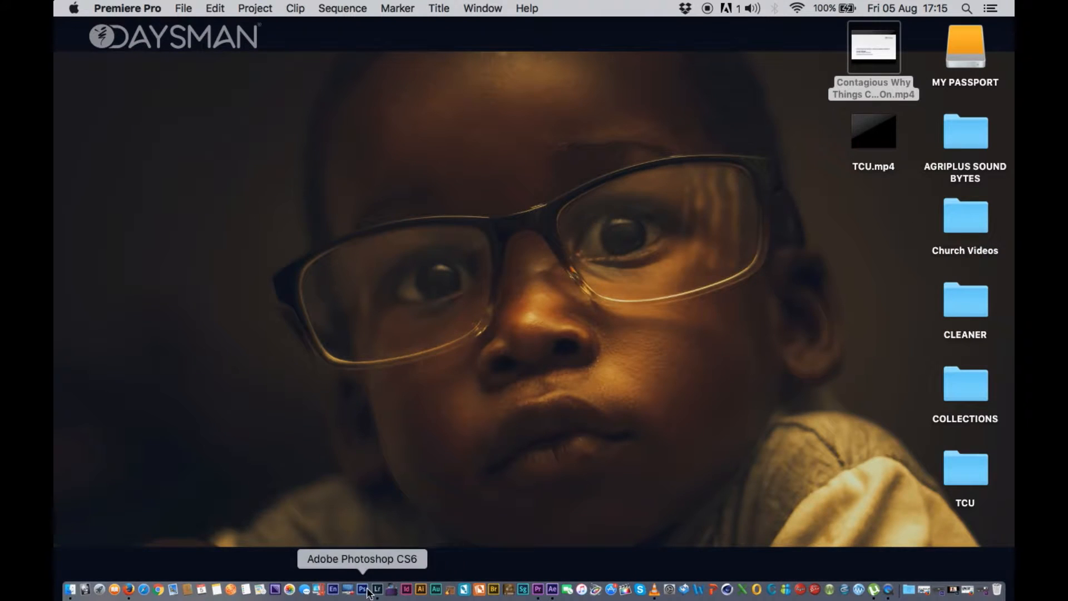
- Switch to Lightroom, show the Library module and move its window aside to uncover the TCU folder on the desktop
{"action": "left_click", "coordinate": [377, 589]}
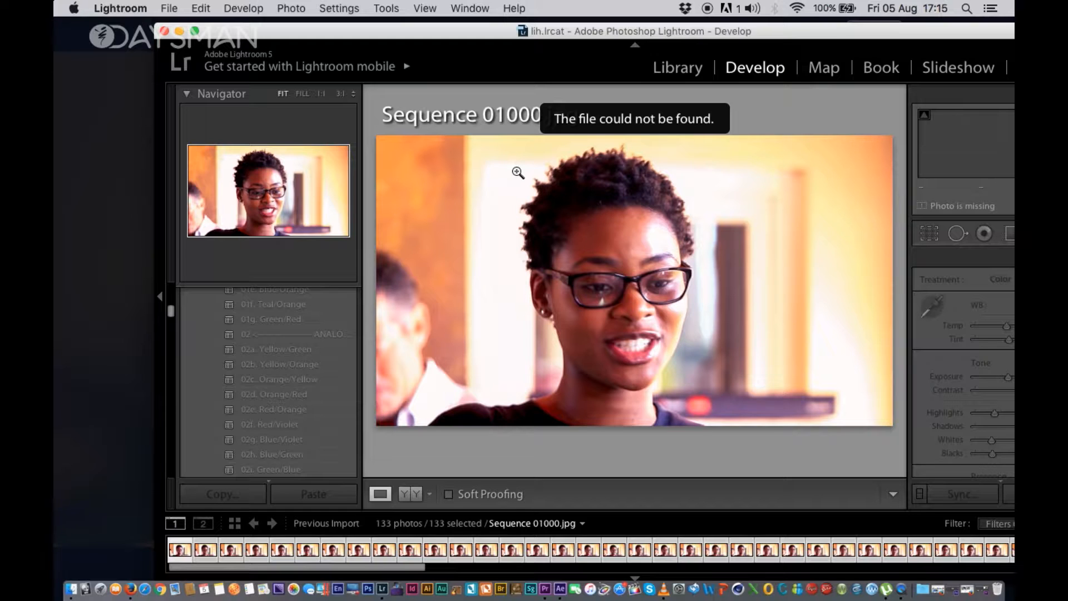
{"action": "left_click", "coordinate": [681, 71]}
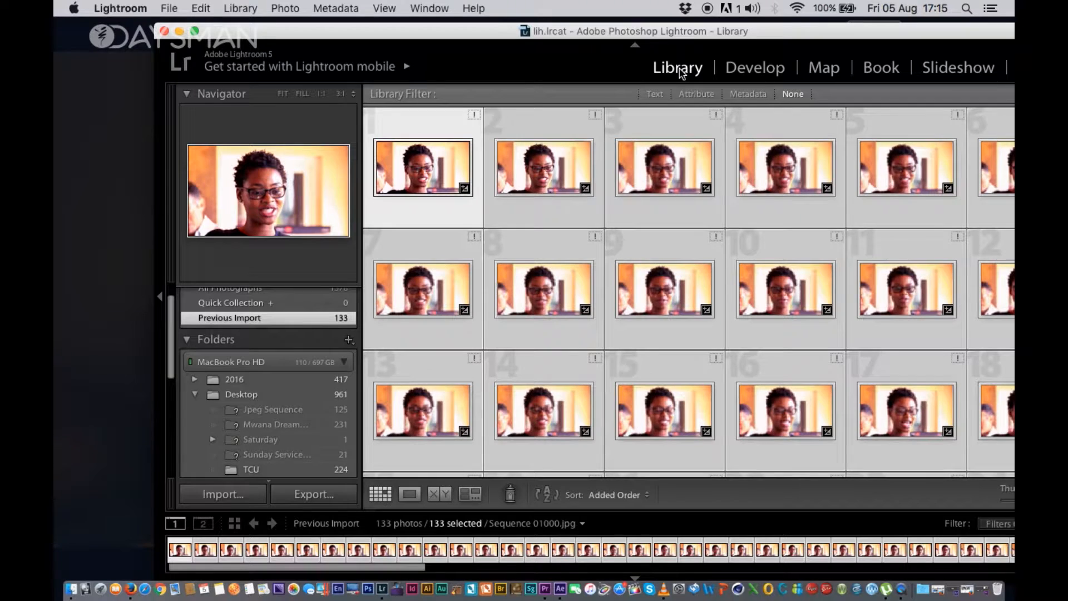
{"action": "left_click_drag", "start_coordinate": [709, 31], "coordinate": [516, 242]}
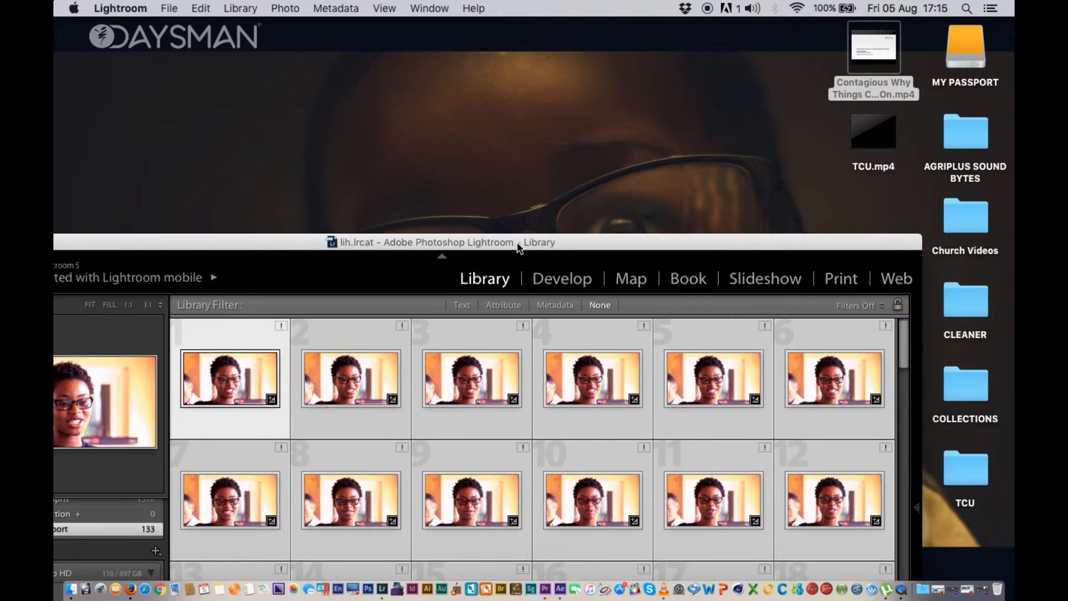
- Bring TCUEDIT000.jpg from the Desktop TCU folder into the Lightroom Library to start a photo import
{"action": "double_click", "coordinate": [972, 484]}
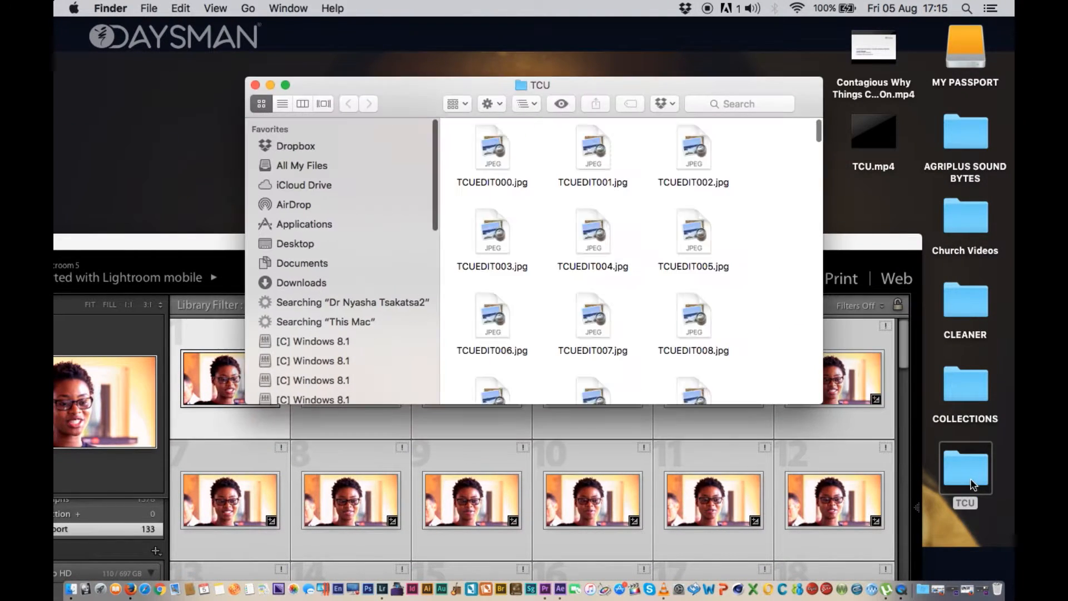
{"action": "left_click", "coordinate": [489, 159]}
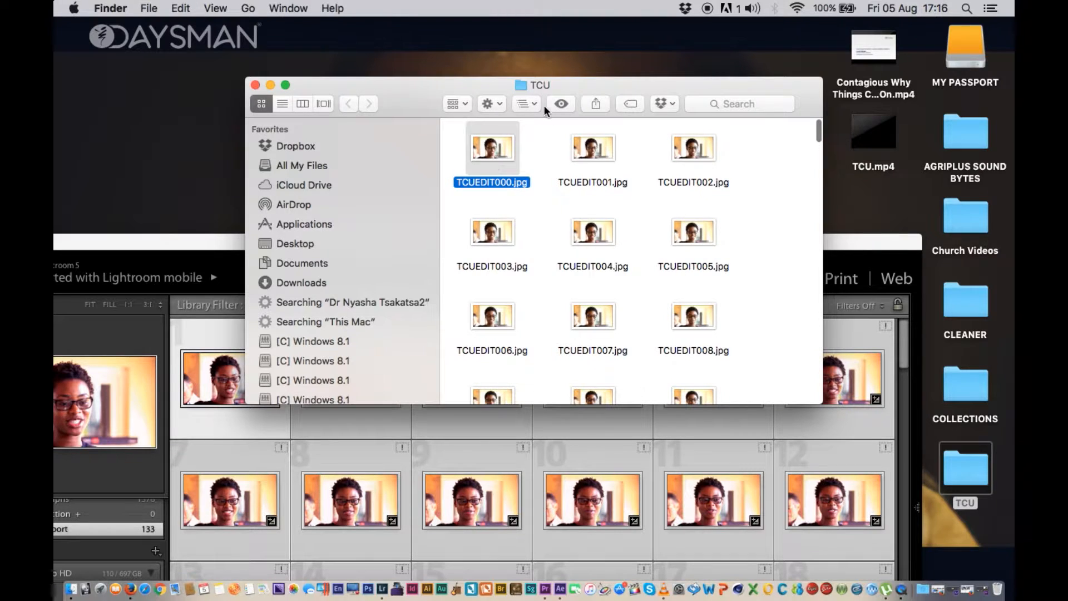
{"action": "left_click_drag", "start_coordinate": [588, 86], "coordinate": [906, 33]}
{"action": "left_click_drag", "start_coordinate": [811, 104], "coordinate": [328, 428]}
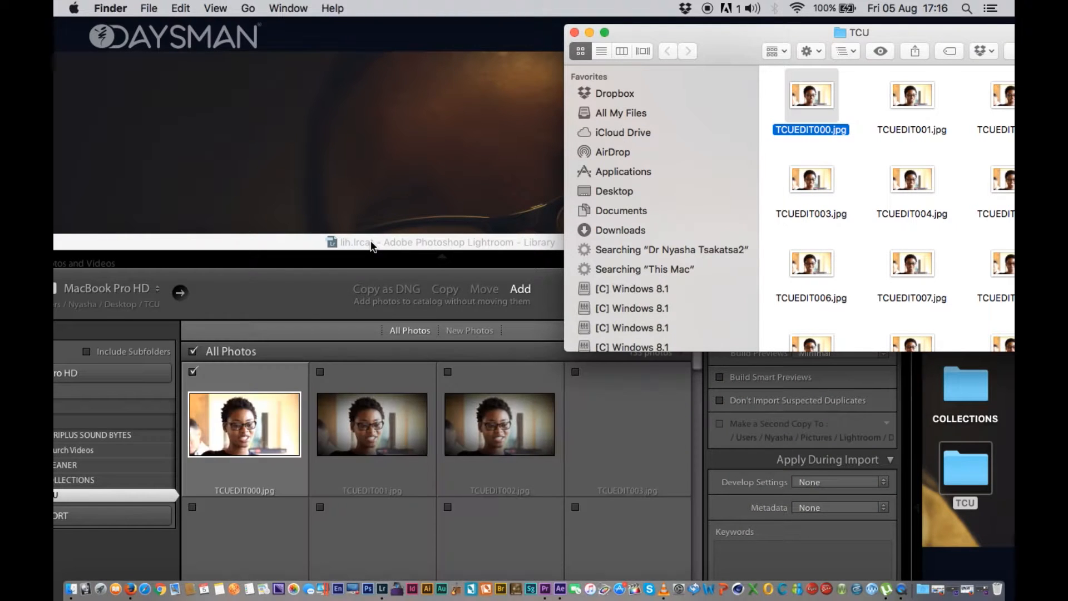
{"action": "left_click_drag", "start_coordinate": [372, 246], "coordinate": [458, 49]}
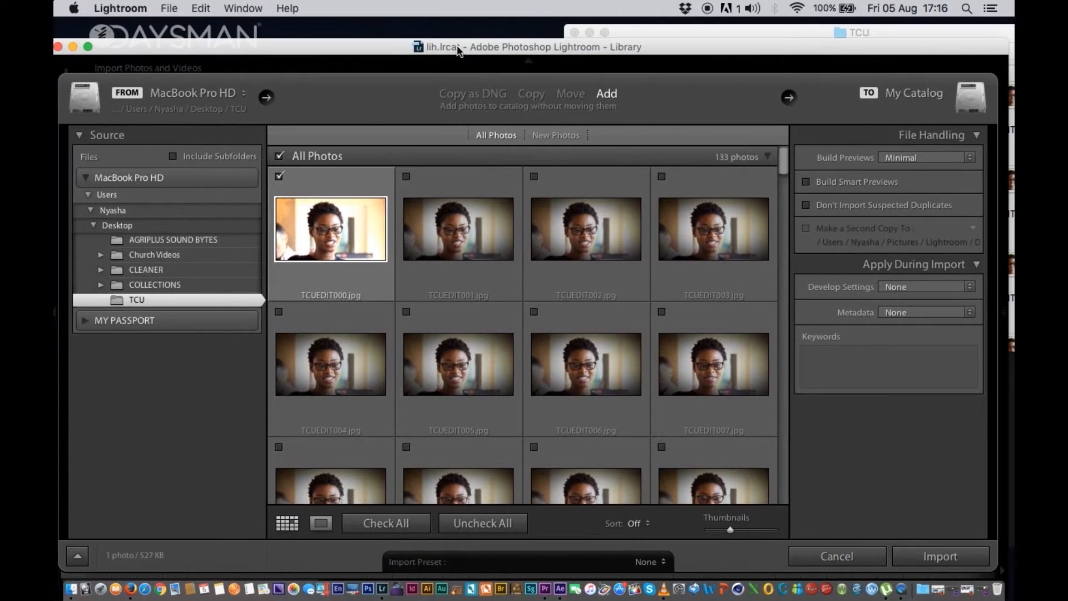
- Restrict the import to new photos, include every image in the TCU folder, and import them into the catalog
{"action": "left_click", "coordinate": [279, 163]}
{"action": "left_click", "coordinate": [280, 158]}
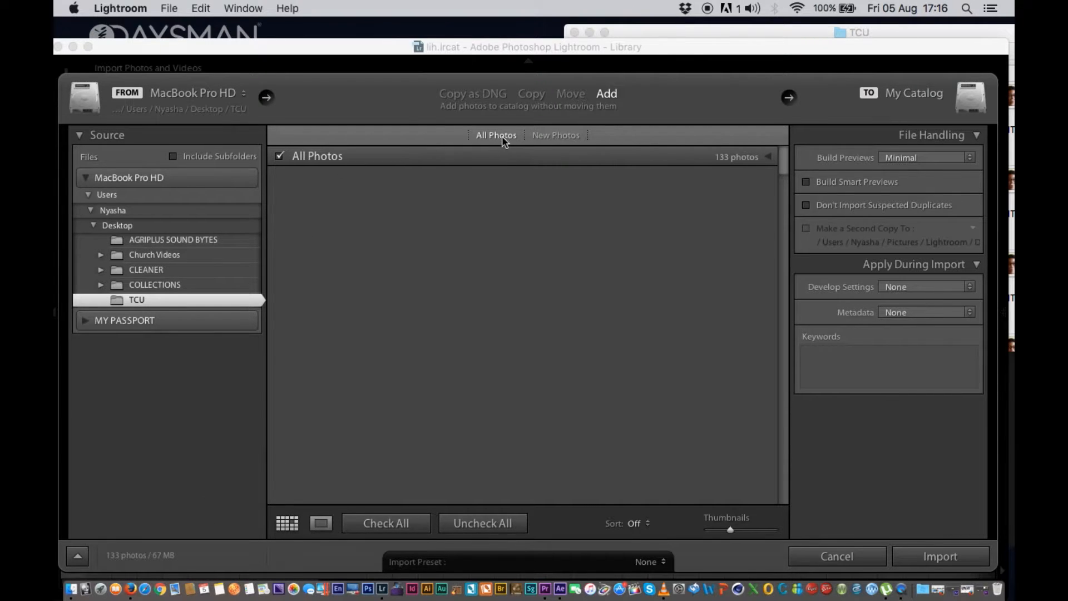
{"action": "left_click", "coordinate": [539, 137]}
{"action": "left_click", "coordinate": [279, 158]}
{"action": "left_click", "coordinate": [279, 158]}
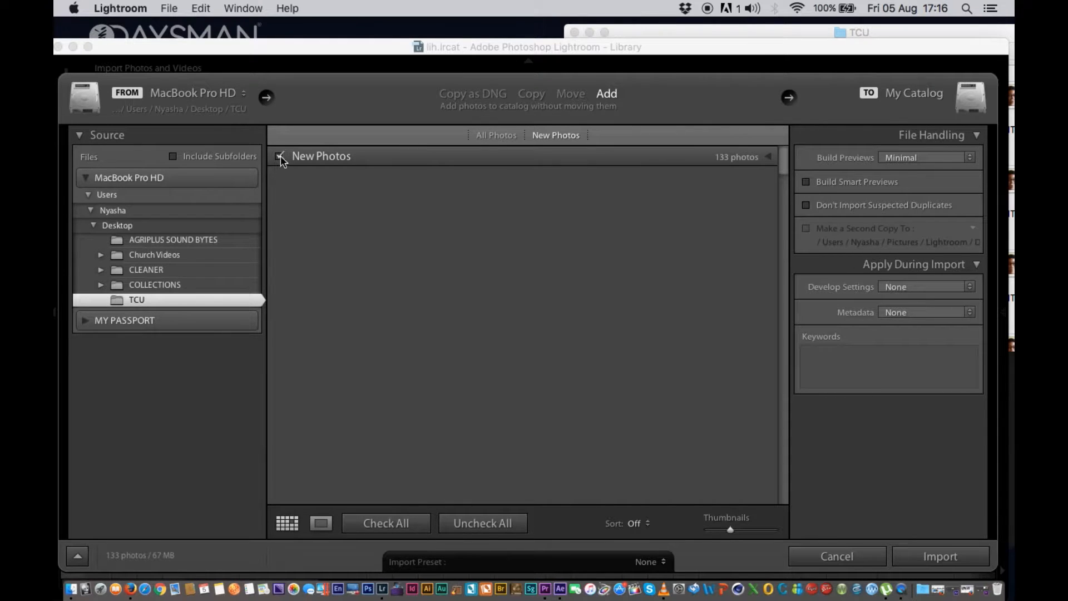
{"action": "left_click", "coordinate": [768, 157]}
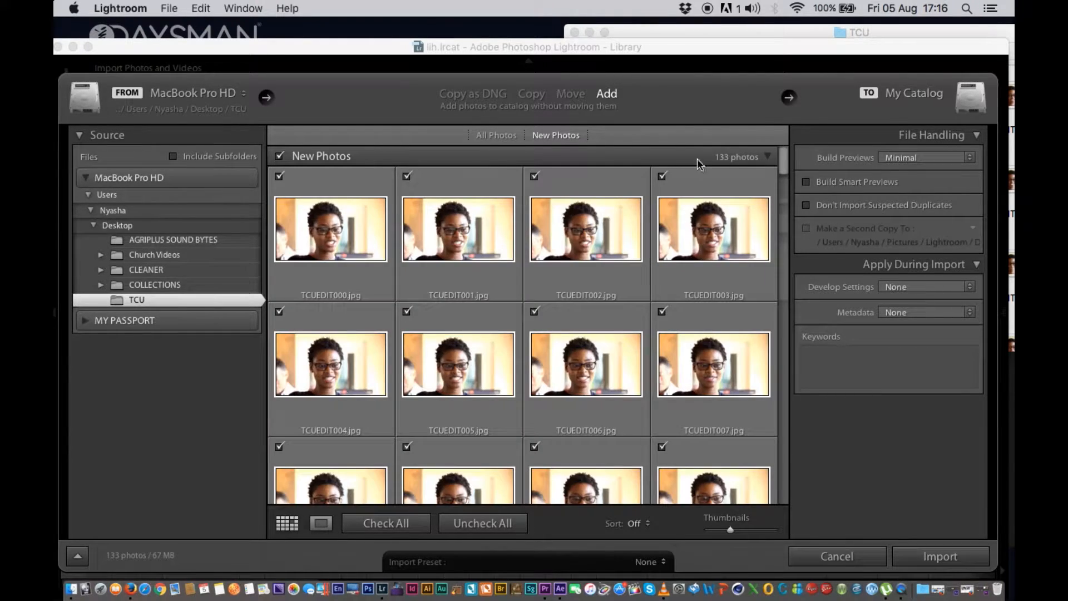
{"action": "left_click", "coordinate": [929, 555]}
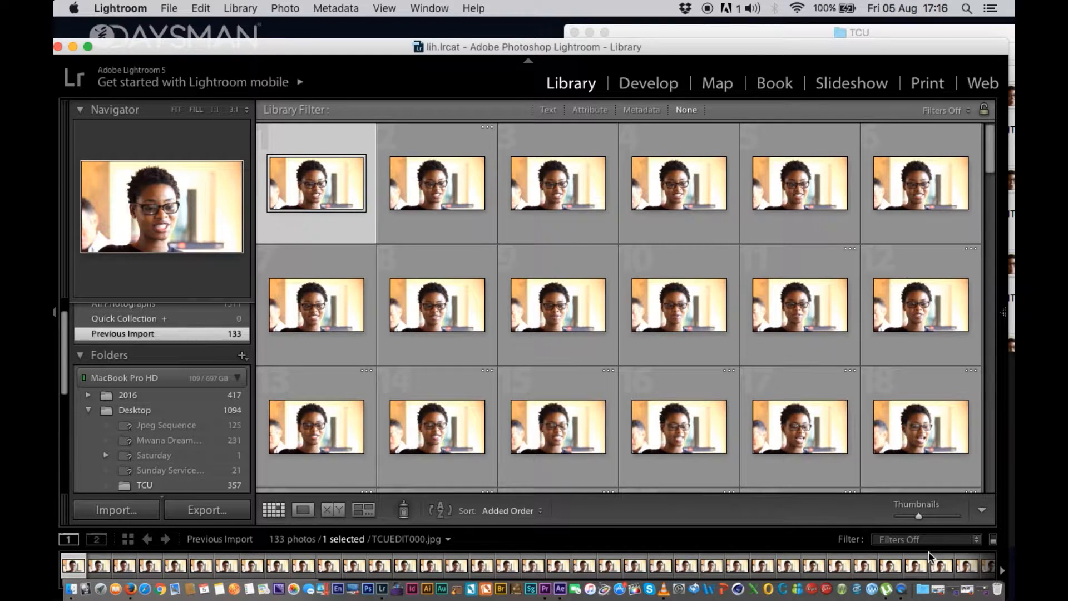
- Open TCUEDIT000.jpg in the Develop module and collapse the 04-00 SFX - COLOR SCHEMES preset folder
{"action": "double_click", "coordinate": [74, 565]}
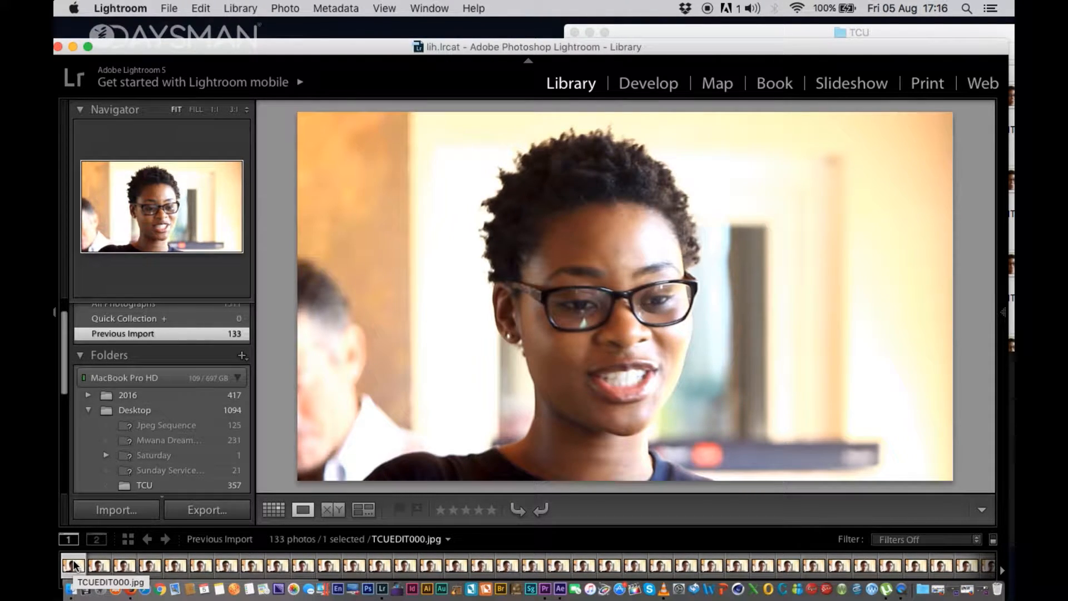
{"action": "left_click", "coordinate": [651, 87]}
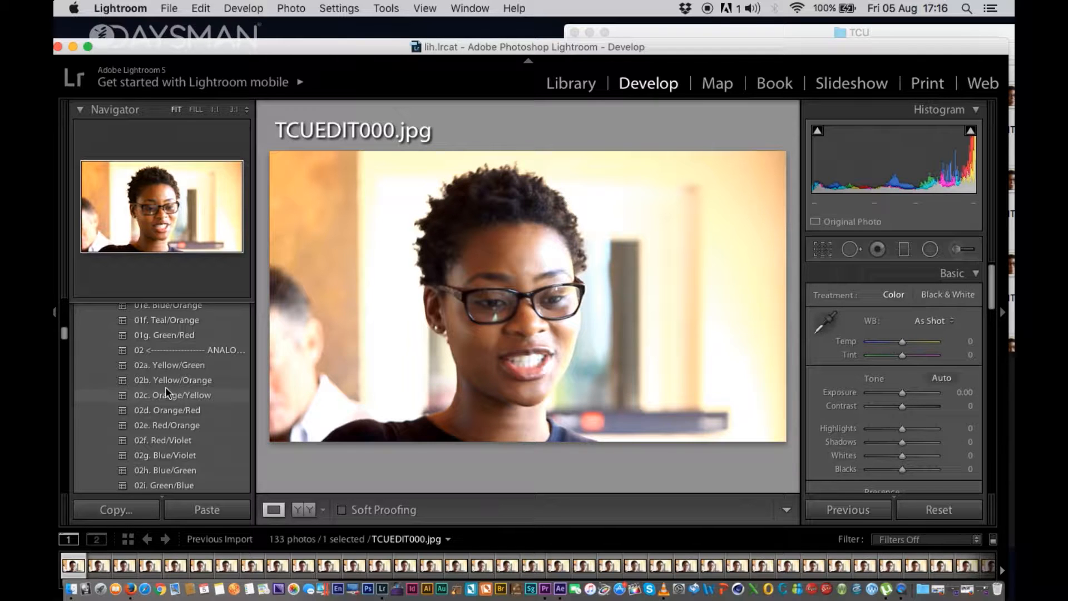
{"action": "scroll", "coordinate": [167, 392], "scroll_direction": "up", "scroll_amount": 10}
{"action": "scroll", "coordinate": [167, 392], "scroll_direction": "down", "scroll_amount": 6}
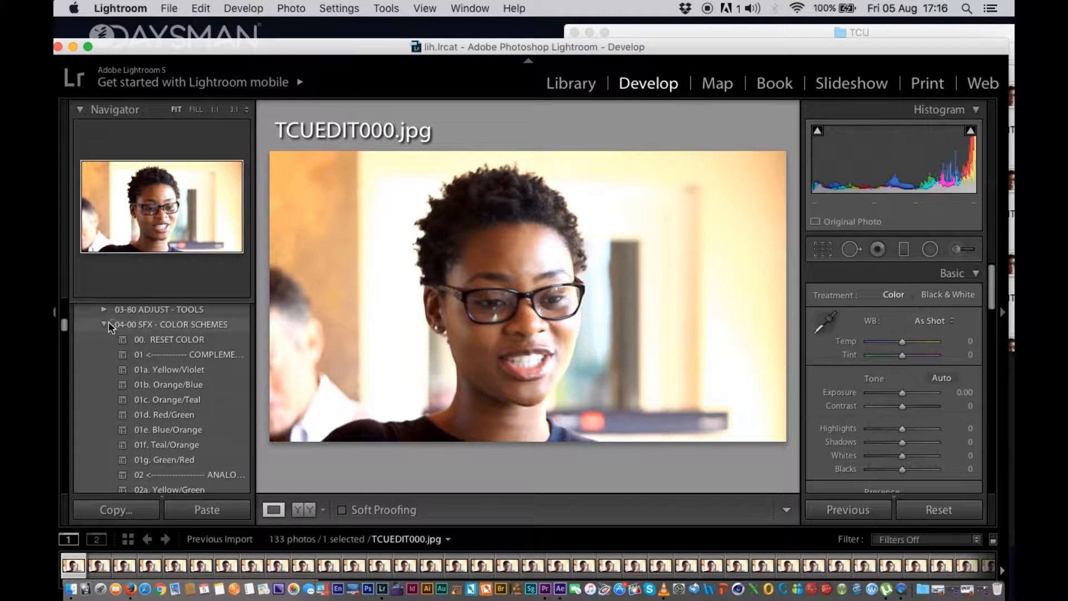
{"action": "left_click", "coordinate": [104, 324]}
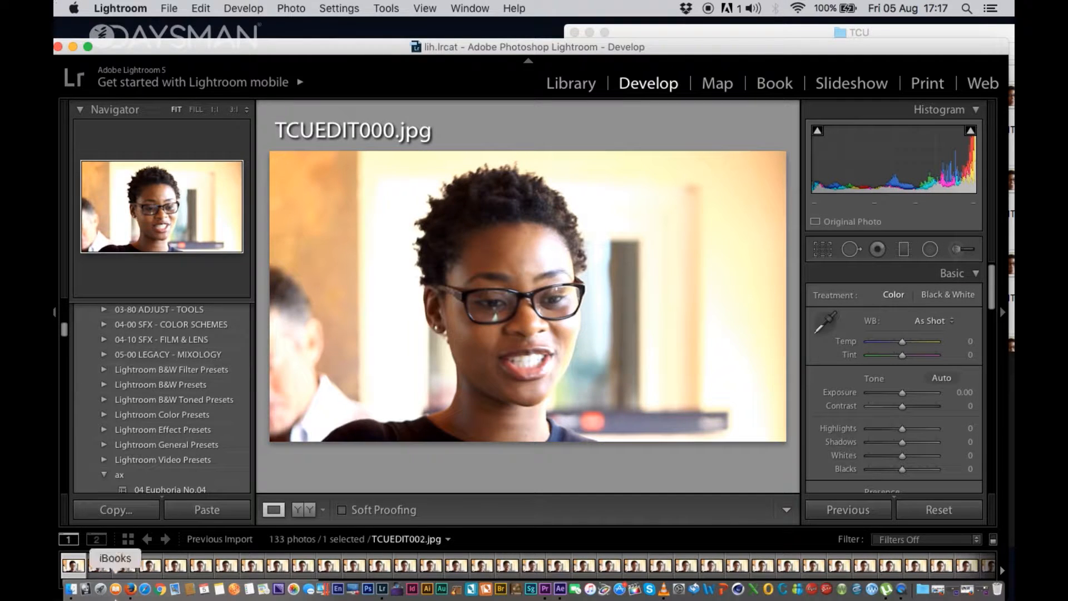
- Switch to Firefox, view the SLR Lounge site and the Daysmaninc home page, and minimize the browser
{"action": "left_click", "coordinate": [131, 588]}
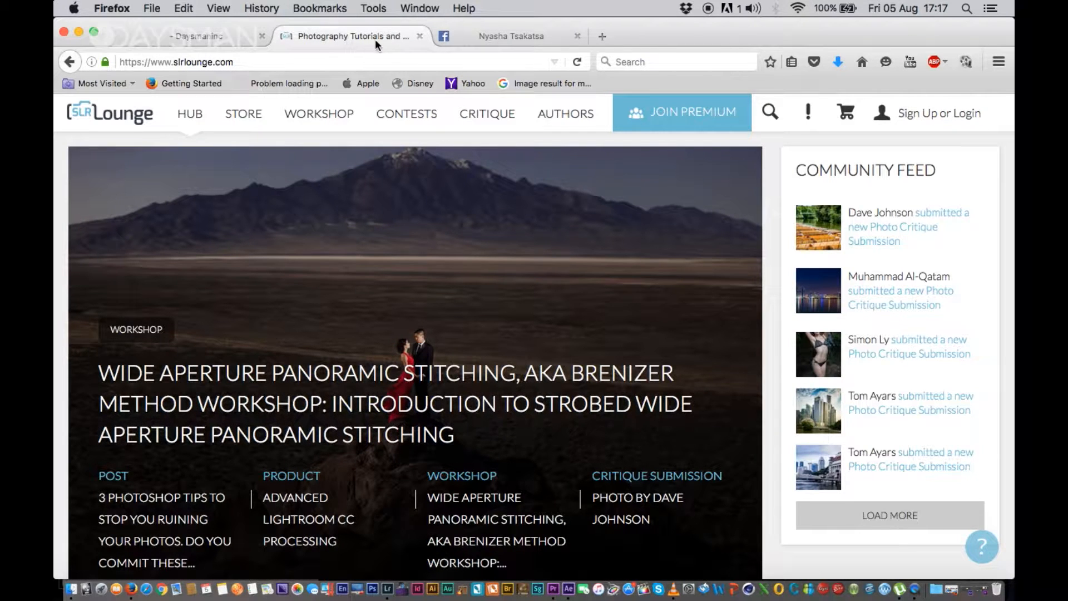
{"action": "left_click", "coordinate": [317, 113]}
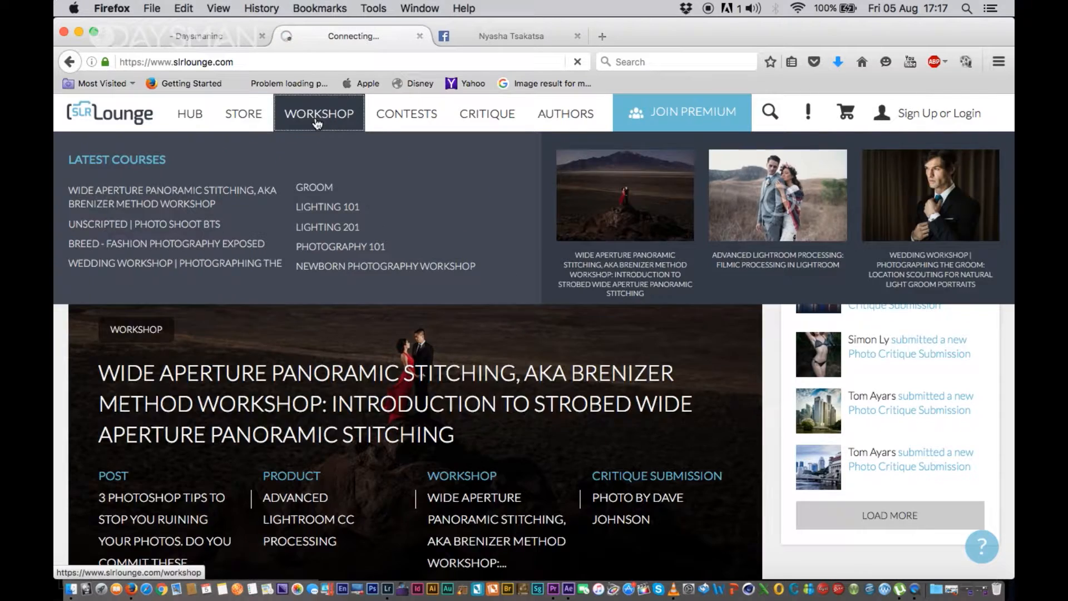
{"action": "mouse_move", "coordinate": [242, 126]}
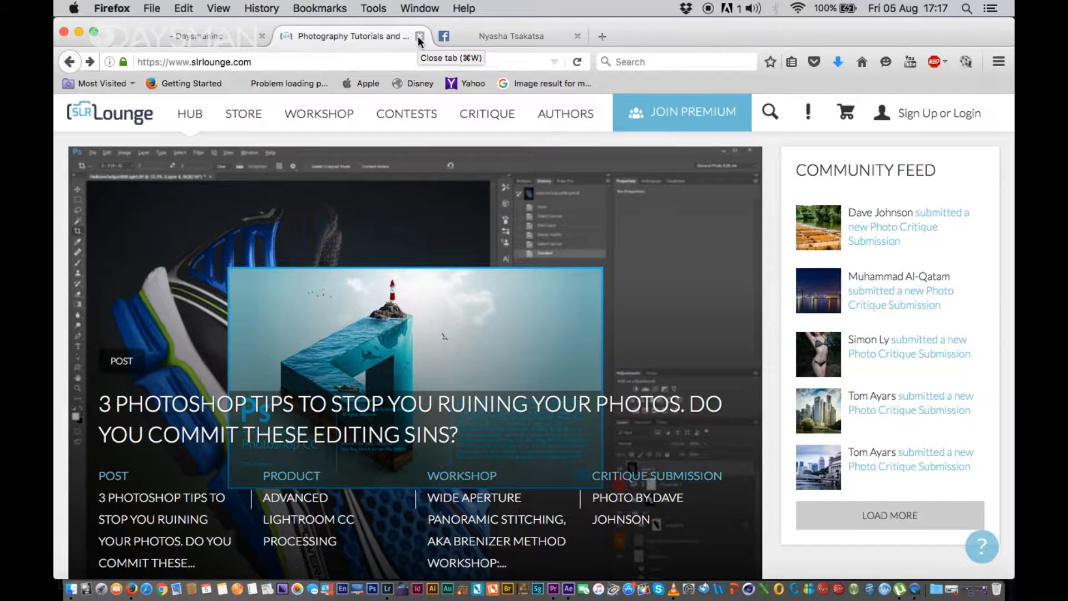
{"action": "left_click", "coordinate": [203, 35]}
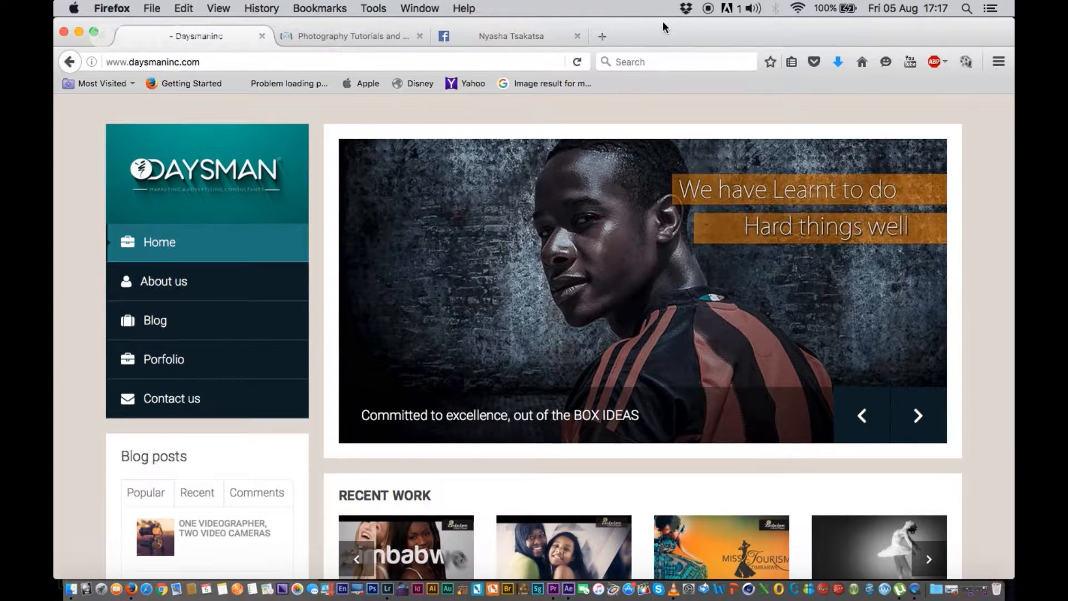
{"action": "left_click", "coordinate": [79, 32]}
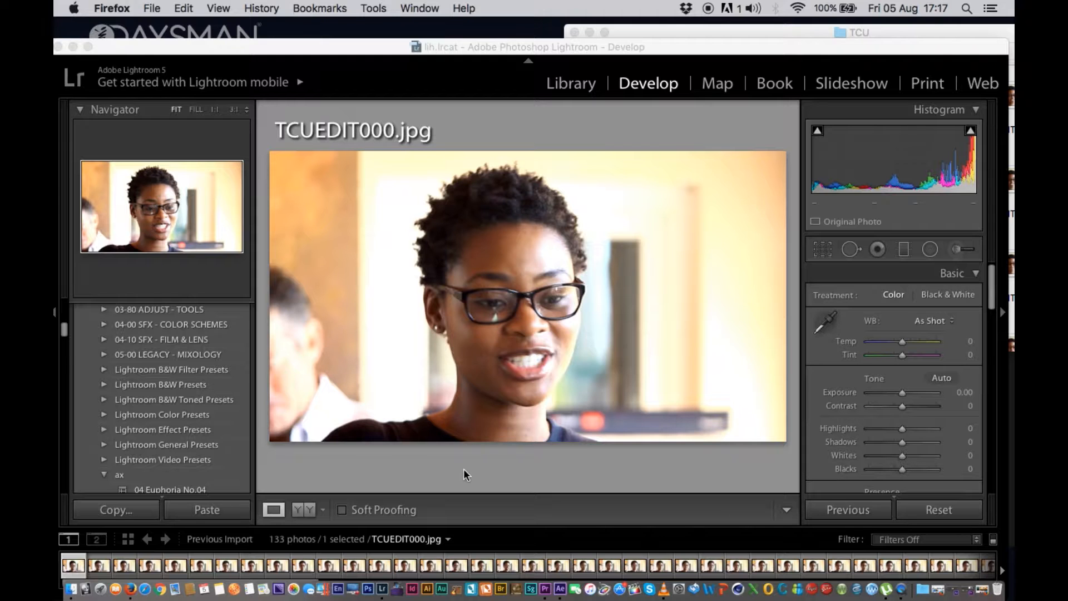
- Apply the 01a. Yellow/Violet preset from the 04-00 SFX - COLOR SCHEMES folder to TCUEDIT000.jpg
{"action": "scroll", "coordinate": [196, 399], "scroll_direction": "up", "scroll_amount": 3}
{"action": "scroll", "coordinate": [195, 399], "scroll_direction": "up", "scroll_amount": 4}
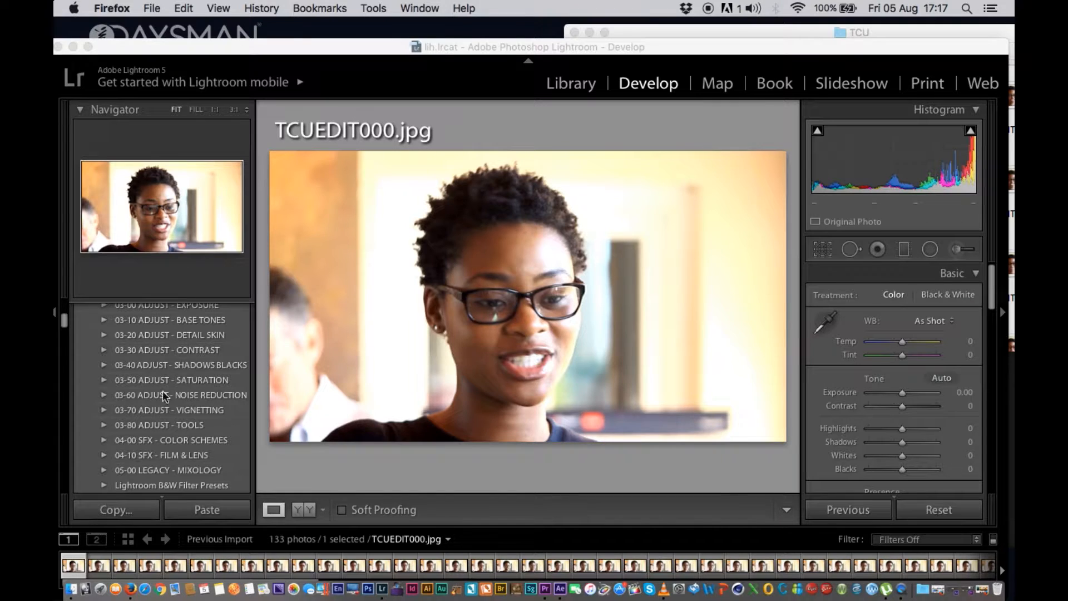
{"action": "scroll", "coordinate": [124, 386], "scroll_direction": "up", "scroll_amount": 1}
{"action": "scroll", "coordinate": [124, 386], "scroll_direction": "down", "scroll_amount": 2}
{"action": "scroll", "coordinate": [123, 386], "scroll_direction": "down", "scroll_amount": 4}
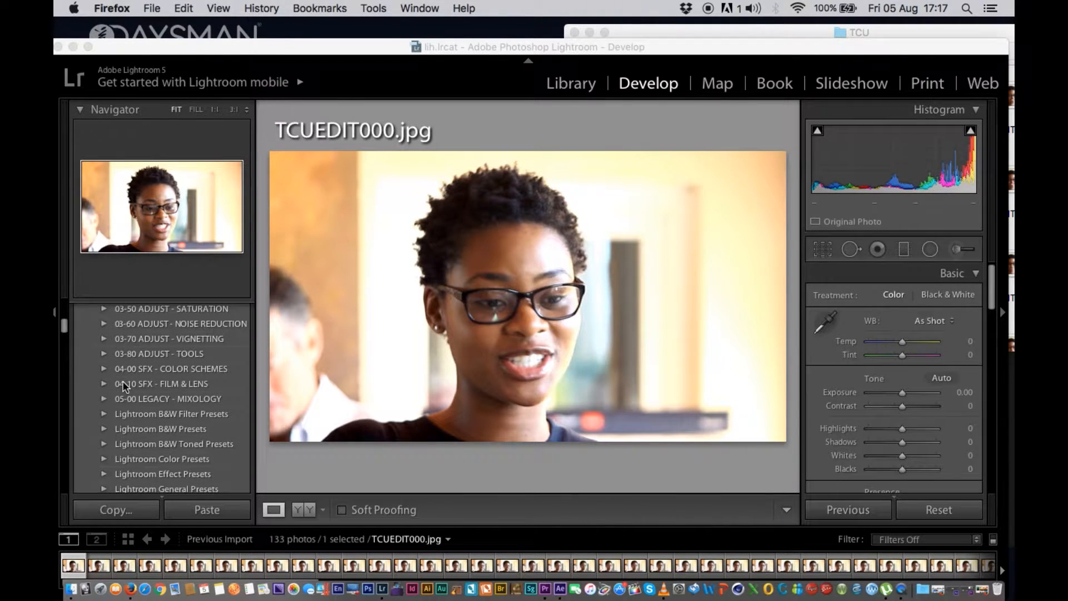
{"action": "left_click", "coordinate": [104, 369]}
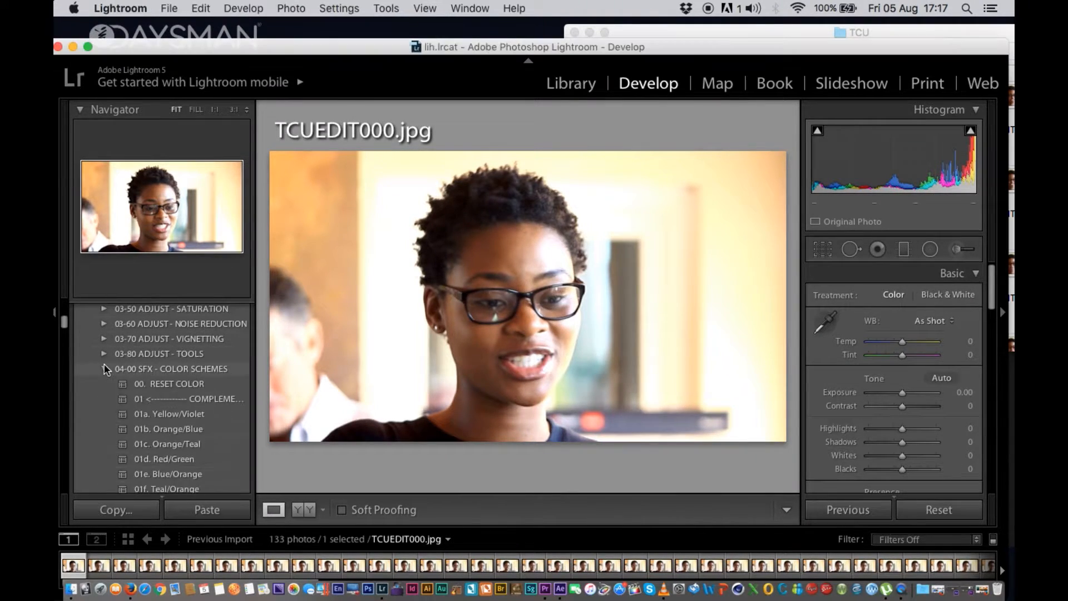
{"action": "left_click", "coordinate": [177, 415]}
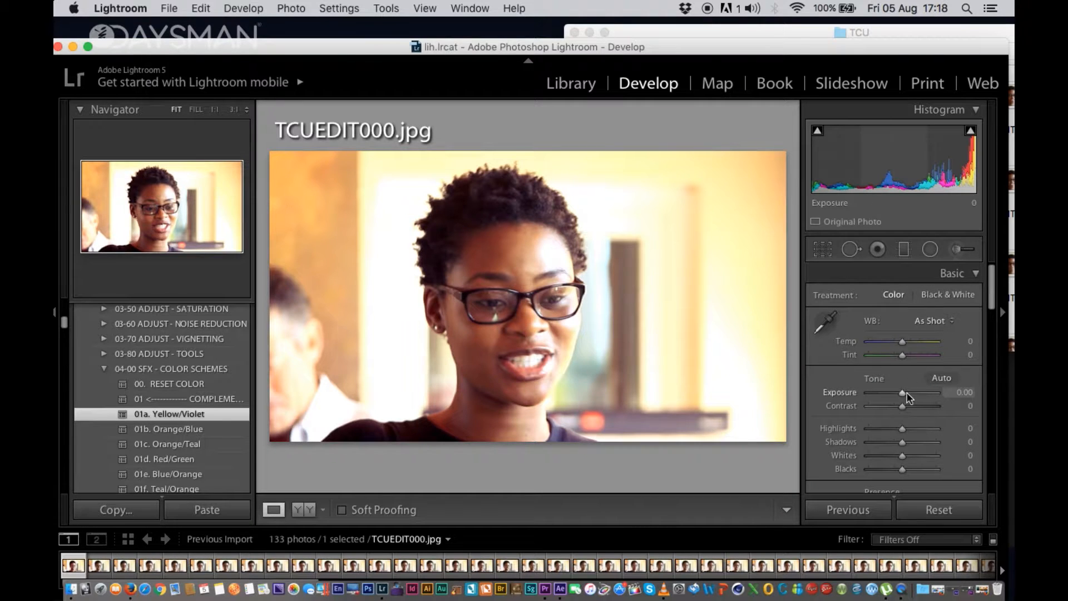
- Set the photo's Exposure to -0.55 and its Contrast to +20
{"action": "left_click_drag", "start_coordinate": [901, 397], "coordinate": [901, 400]}
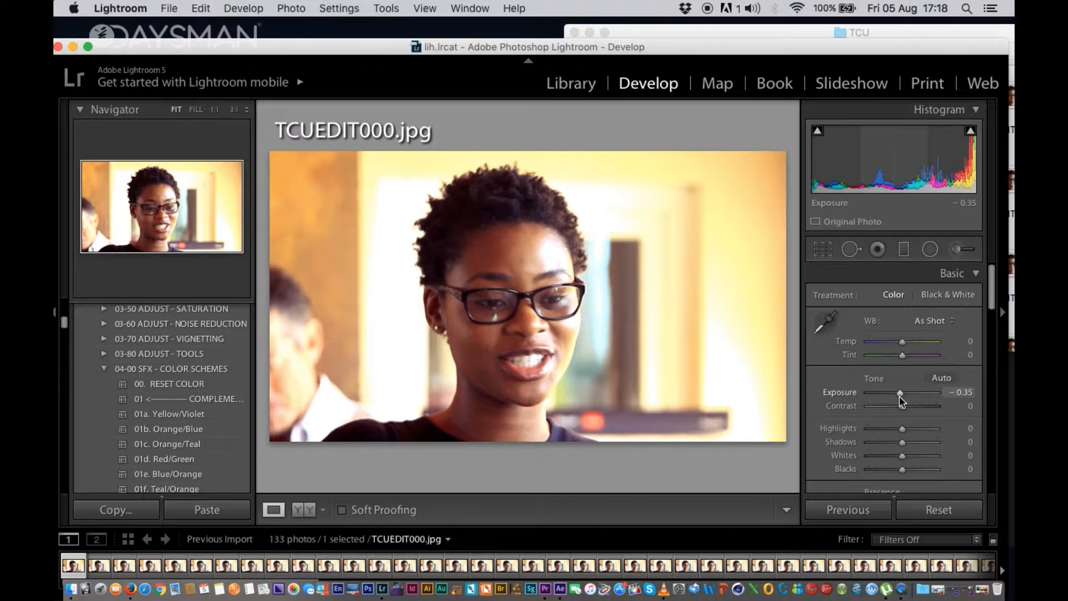
{"action": "left_click_drag", "start_coordinate": [901, 402], "coordinate": [901, 402]}
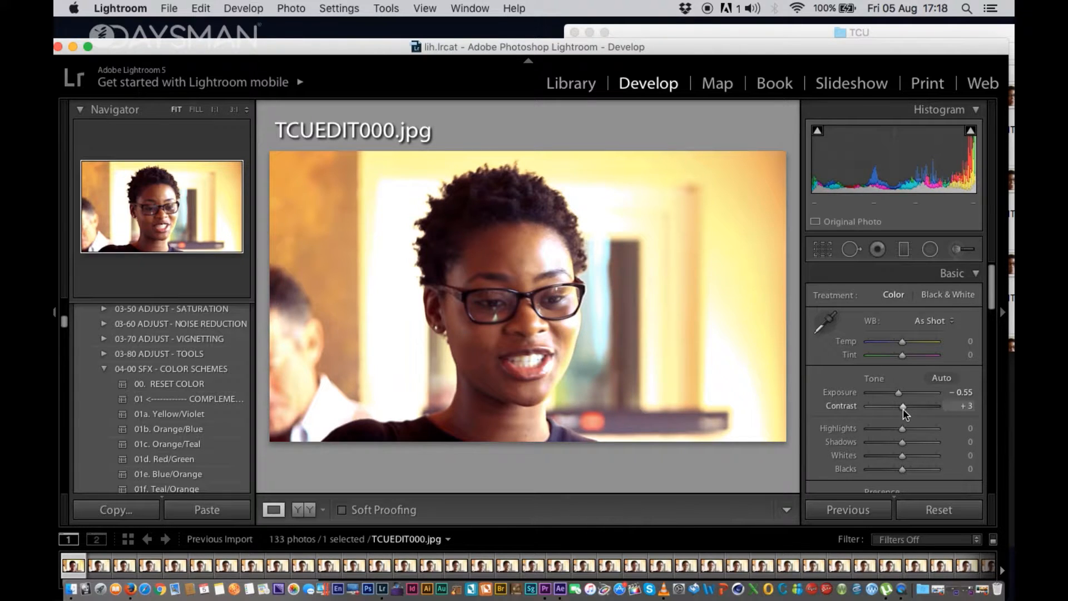
{"action": "left_click_drag", "start_coordinate": [903, 408], "coordinate": [909, 409]}
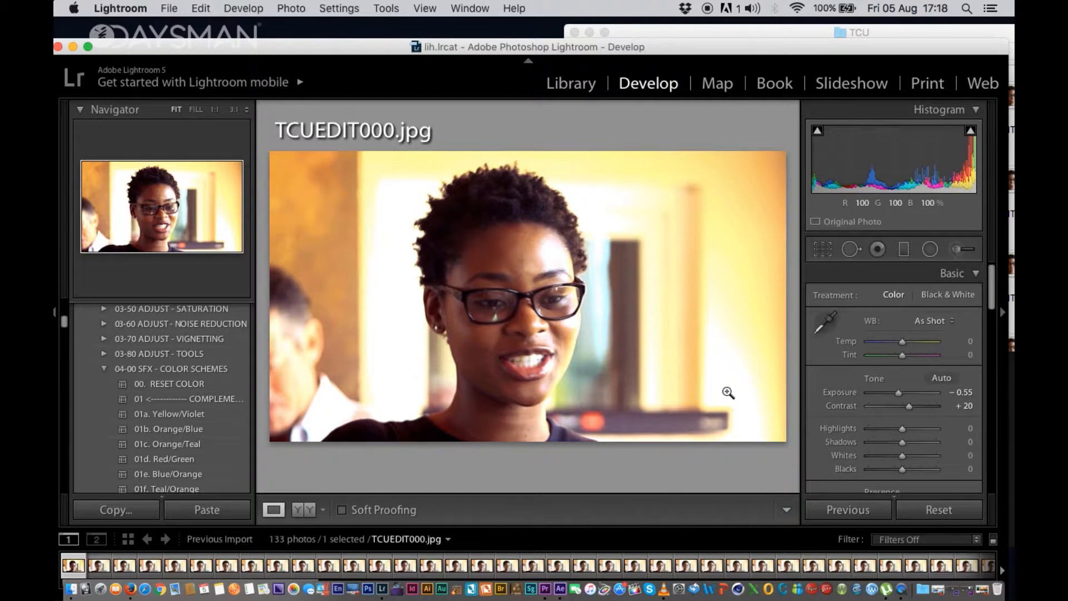
- Set the photo's Clarity to -18, Vibrance to +27 and Saturation to +7
{"action": "left_click_drag", "start_coordinate": [992, 300], "coordinate": [994, 326]}
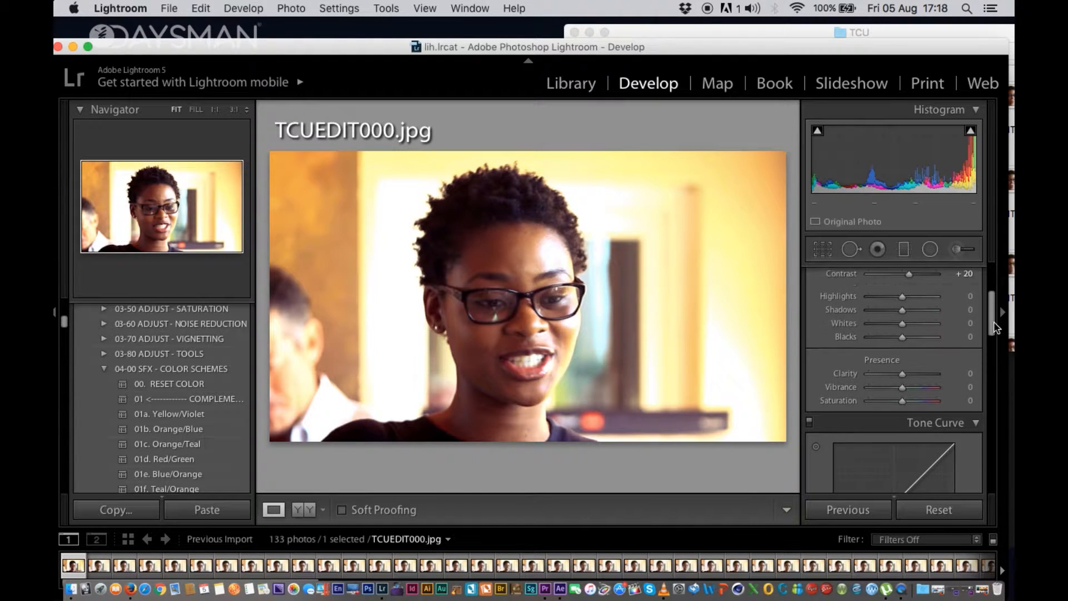
{"action": "left_click_drag", "start_coordinate": [902, 373], "coordinate": [896, 374]}
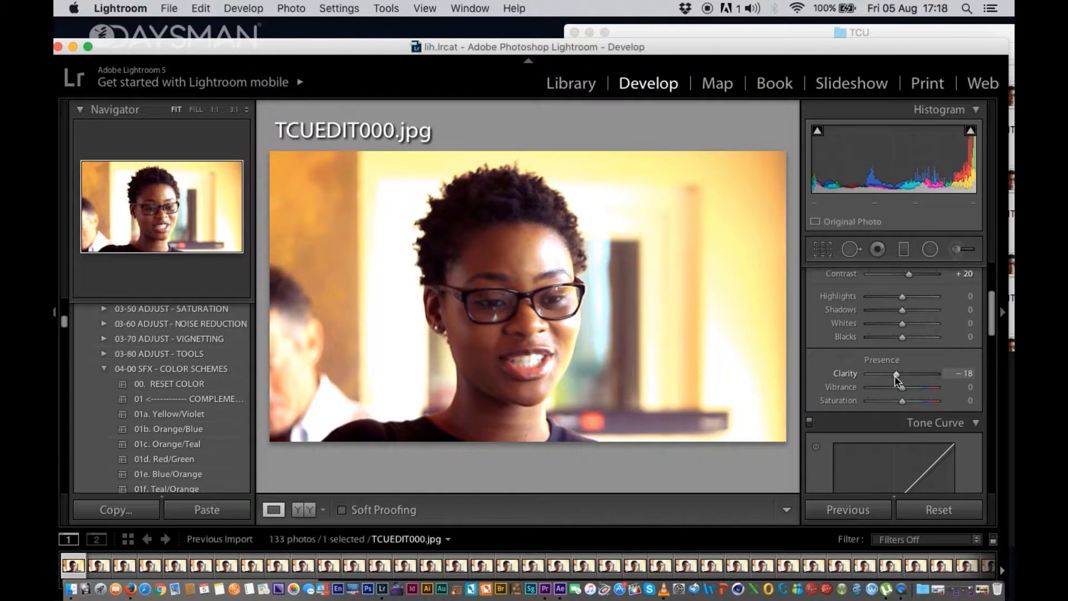
{"action": "mouse_move", "coordinate": [902, 400]}
{"action": "left_mouse_down"}
{"action": "mouse_move", "coordinate": [913, 387]}
{"action": "mouse_move", "coordinate": [905, 402]}
{"action": "left_mouse_up"}
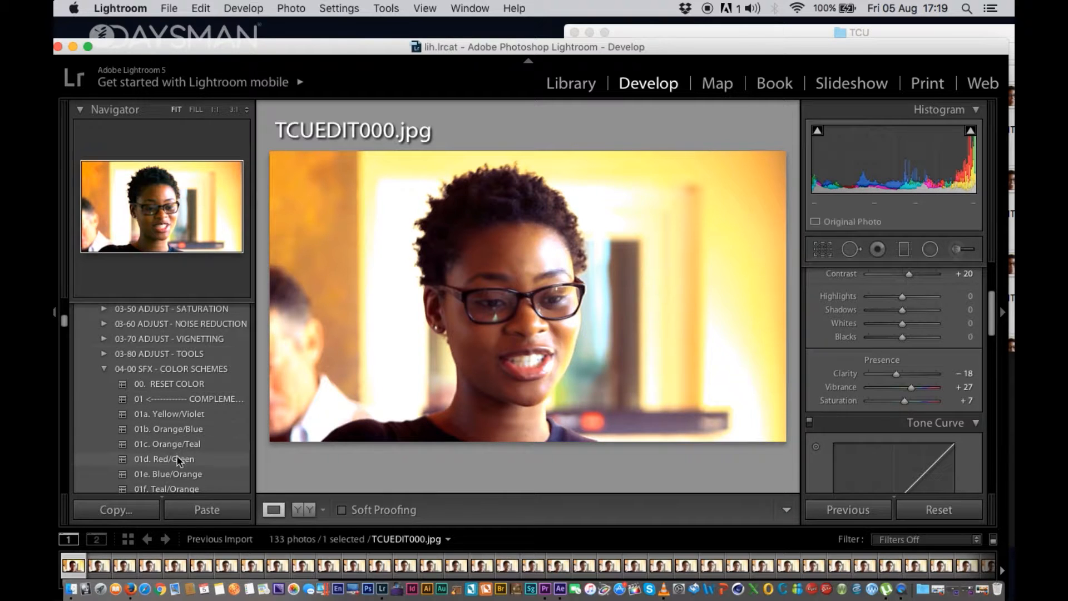
- Apply the 02f. Red/Violet preset to TCUEDIT000.jpg and set its Temp to -9
{"action": "scroll", "coordinate": [179, 471], "scroll_direction": "down", "scroll_amount": 4}
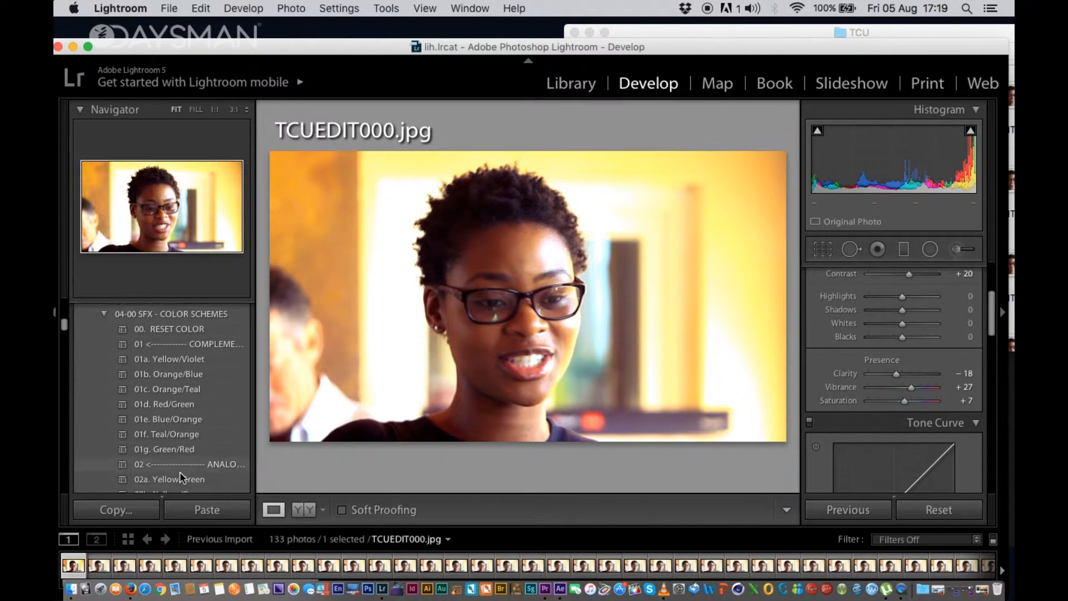
{"action": "scroll", "coordinate": [179, 471], "scroll_direction": "down", "scroll_amount": 3}
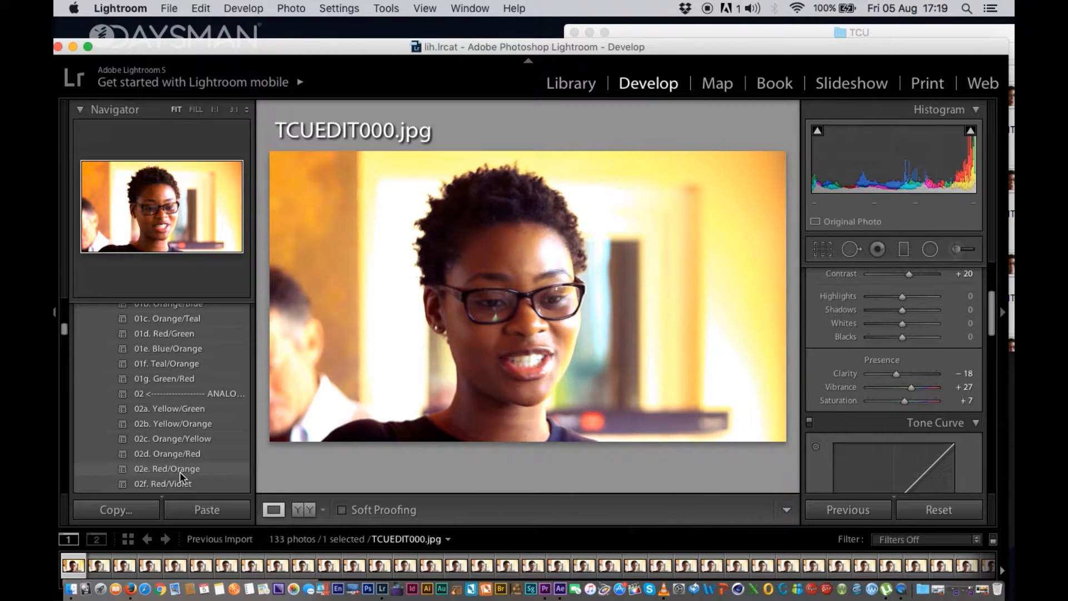
{"action": "scroll", "coordinate": [179, 472], "scroll_direction": "down", "scroll_amount": 2}
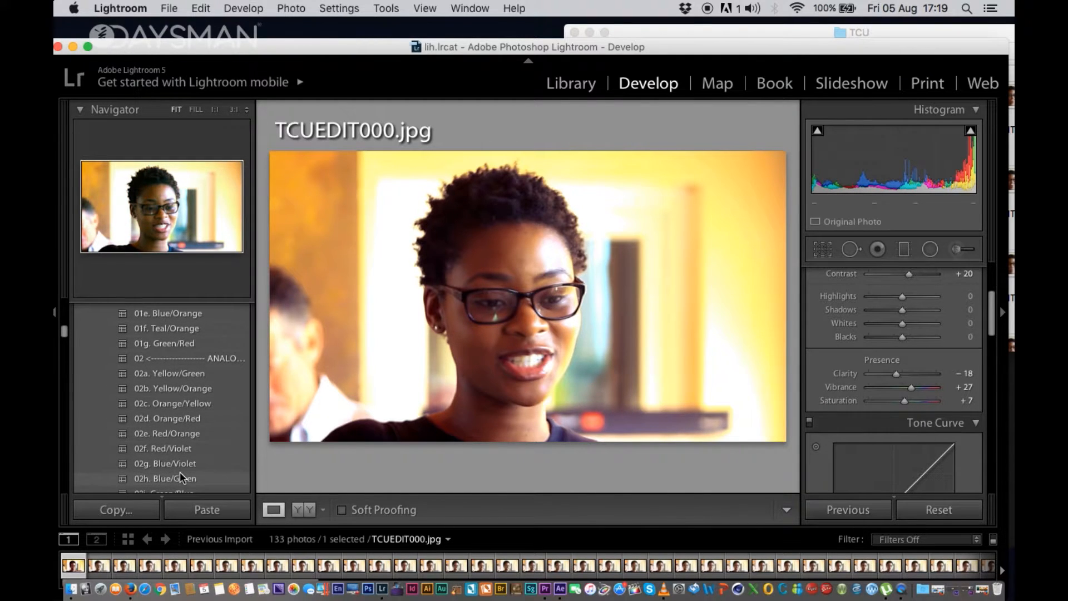
{"action": "left_click", "coordinate": [182, 448]}
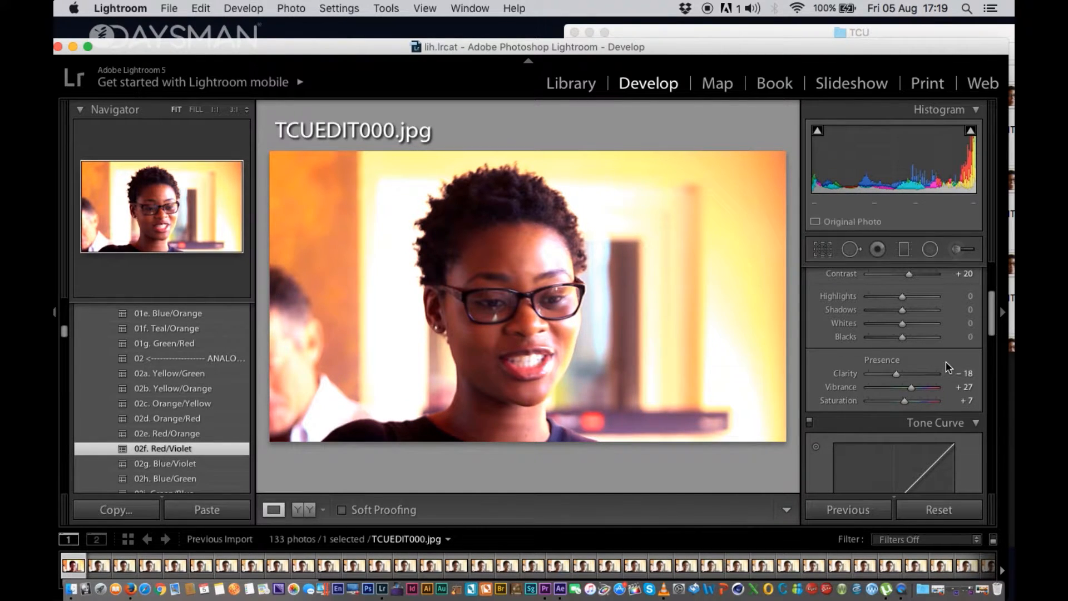
{"action": "scroll", "coordinate": [945, 361], "scroll_direction": "up", "scroll_amount": 5}
{"action": "left_click_drag", "start_coordinate": [903, 342], "coordinate": [900, 343]}
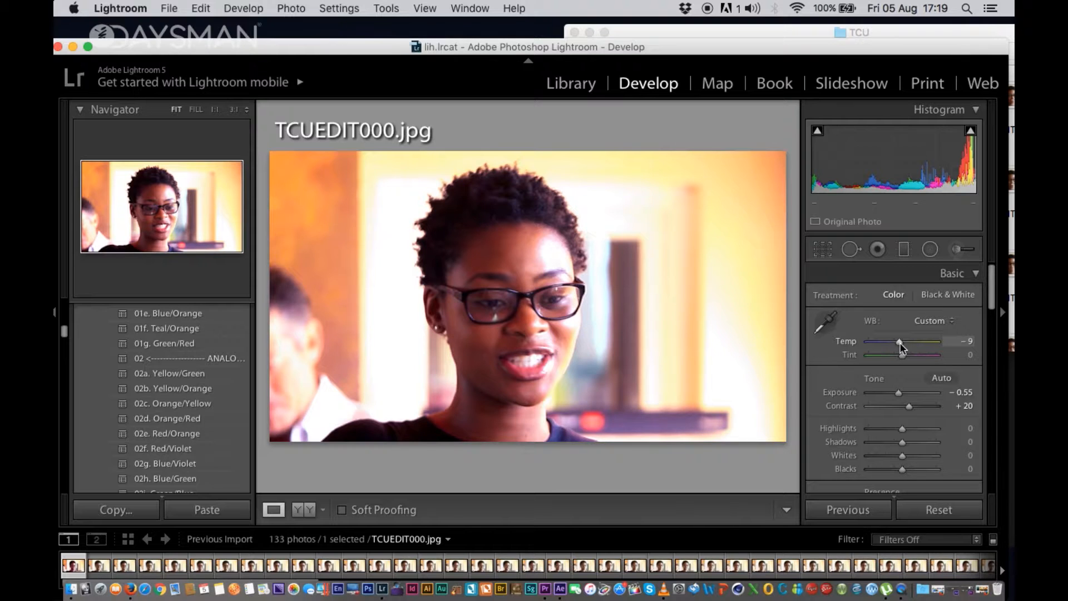
- Copy the develop settings of TCUEDIT000.jpg, select all photos in the filmstrip and synchronize the settings across them
{"action": "key", "text": "shift"}
{"action": "key", "text": "super+shift+c"}
{"action": "key", "text": "Return"}
{"action": "key", "text": "shift"}
{"action": "key", "text": "super+a"}
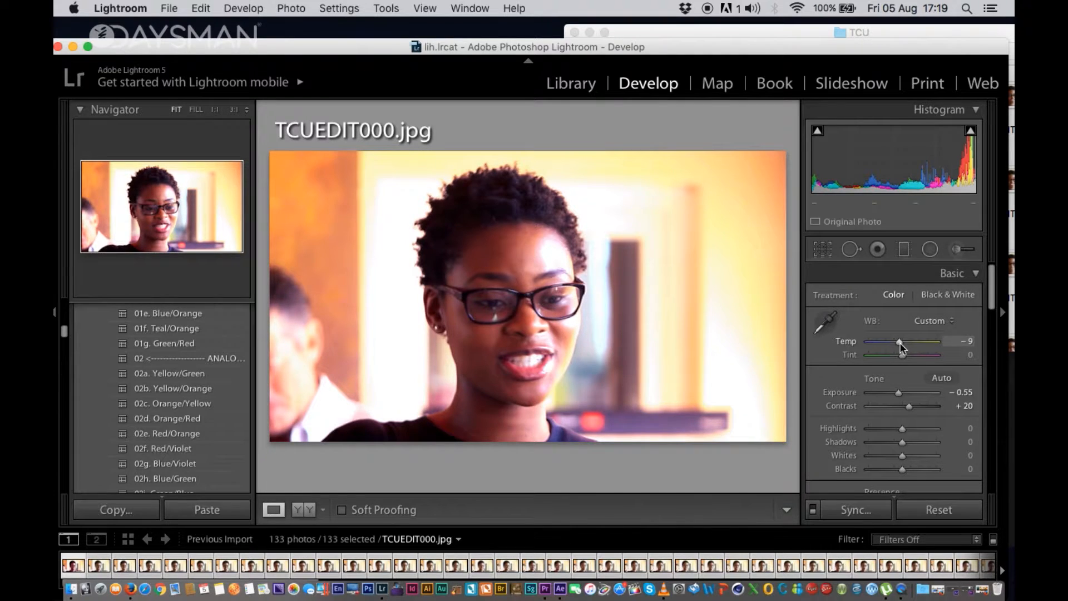
{"action": "left_click", "coordinate": [850, 516]}
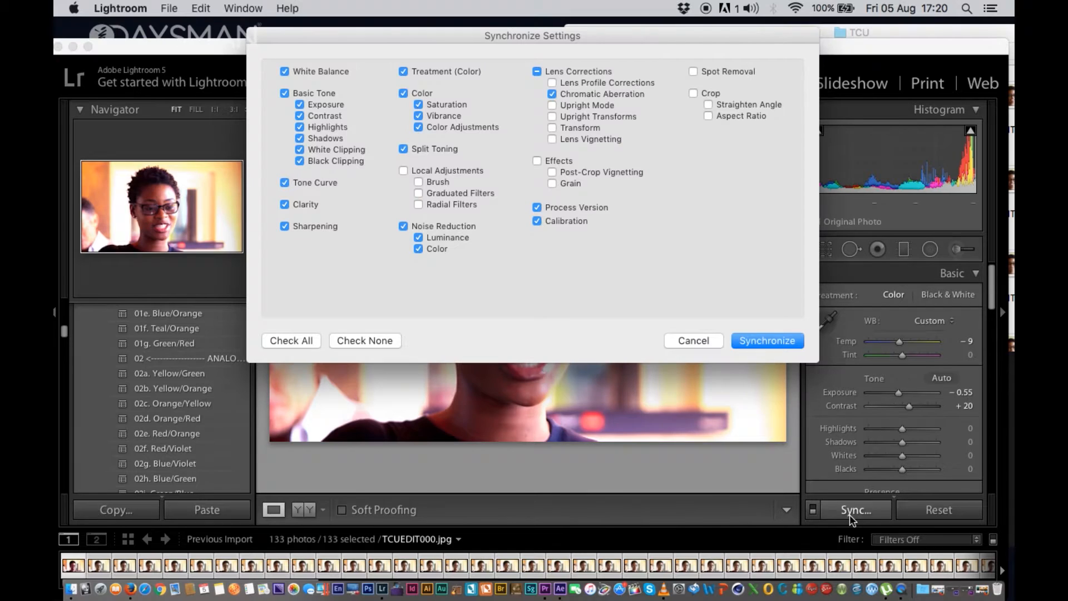
{"action": "left_click", "coordinate": [744, 339]}
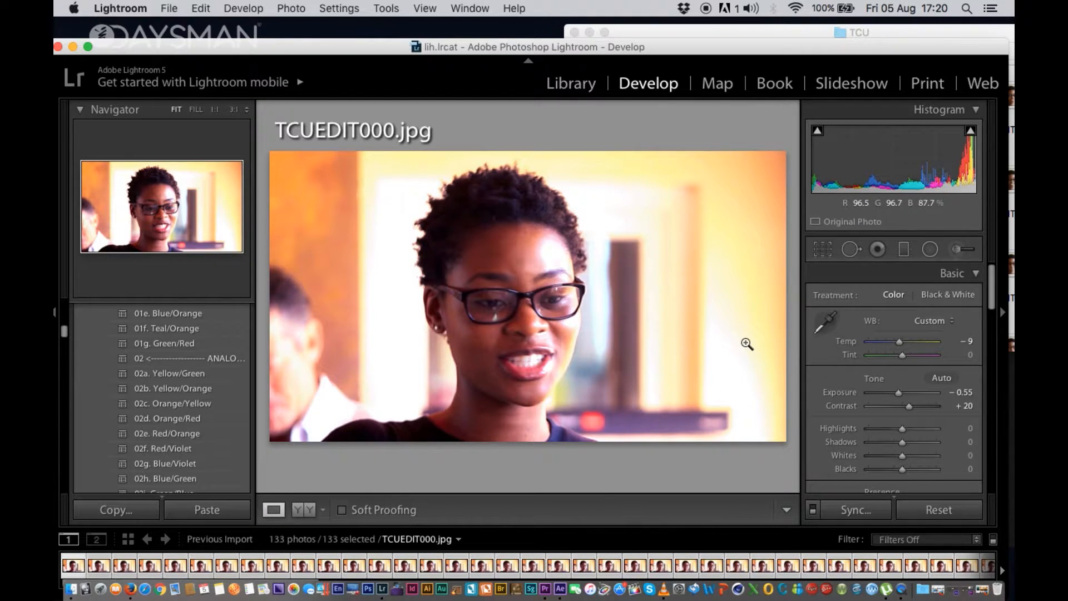
- Review the export settings for all selected photos and start the JPEG export with watermarking left off
{"action": "key", "text": "shift+super"}
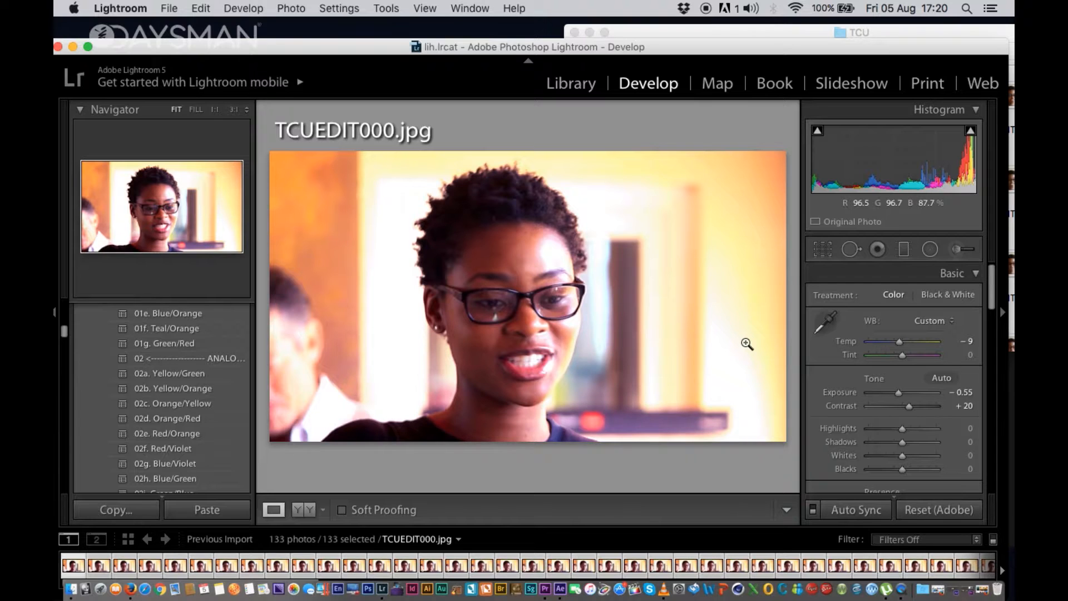
{"action": "key", "text": "shift+super+e"}
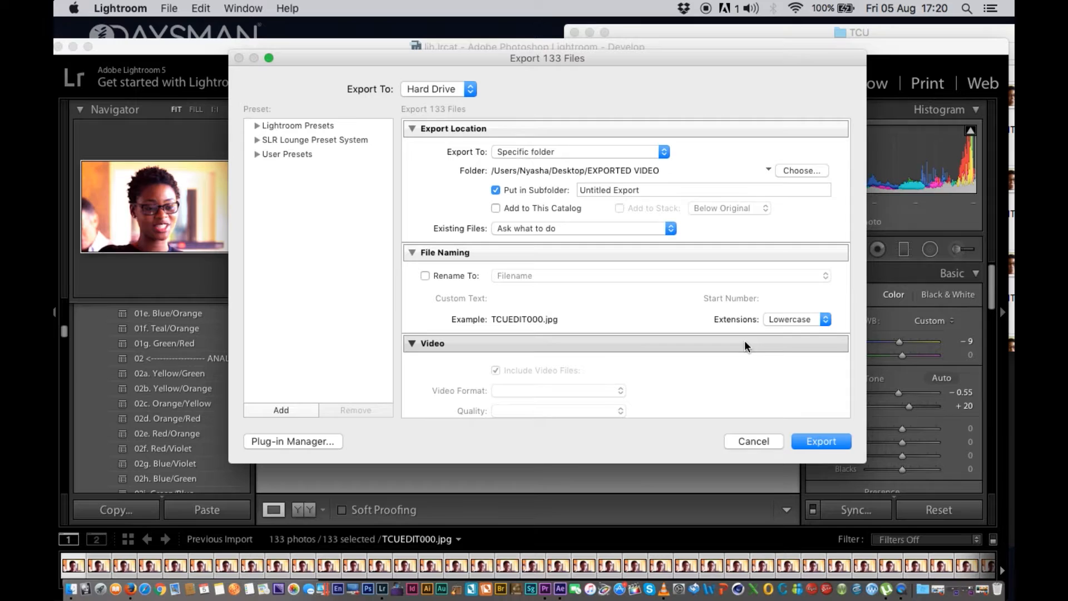
{"action": "scroll", "coordinate": [583, 337], "scroll_direction": "down", "scroll_amount": 5}
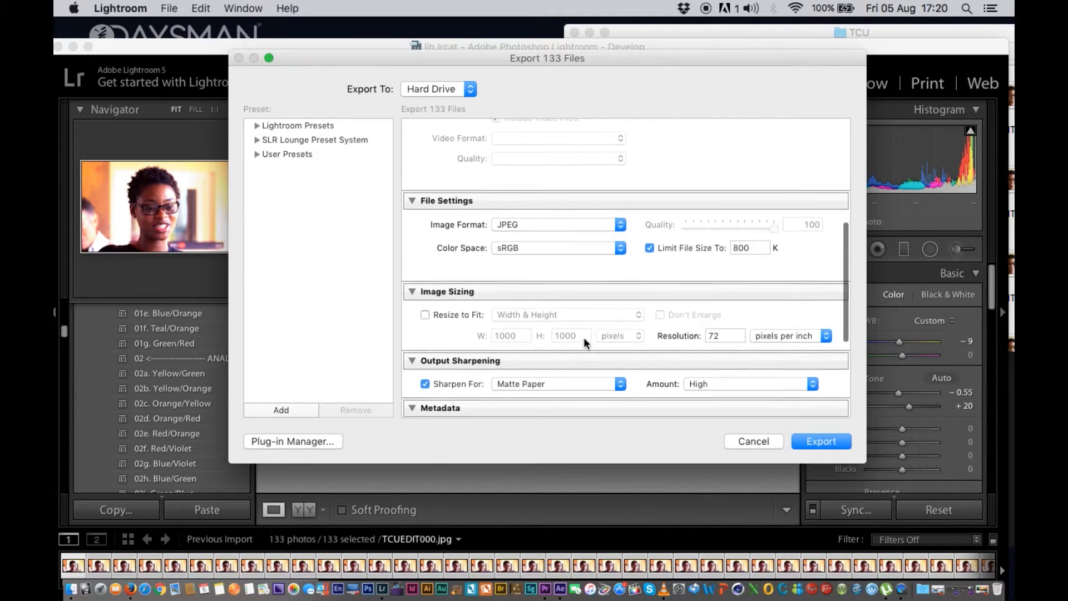
{"action": "scroll", "coordinate": [583, 337], "scroll_direction": "down", "scroll_amount": 2}
{"action": "scroll", "coordinate": [538, 378], "scroll_direction": "down", "scroll_amount": 4}
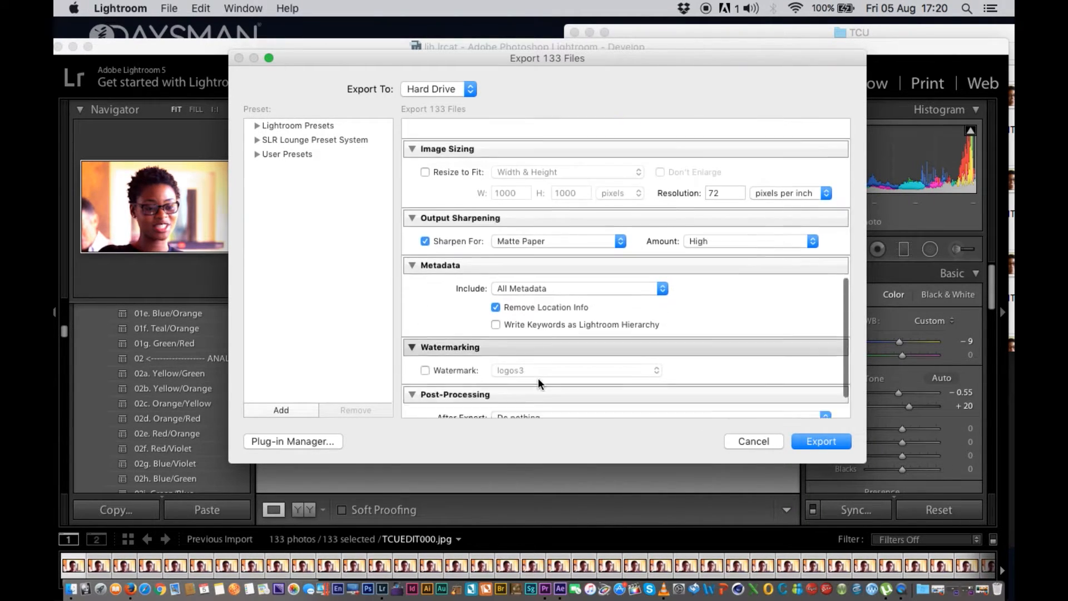
{"action": "scroll", "coordinate": [538, 378], "scroll_direction": "down", "scroll_amount": 2}
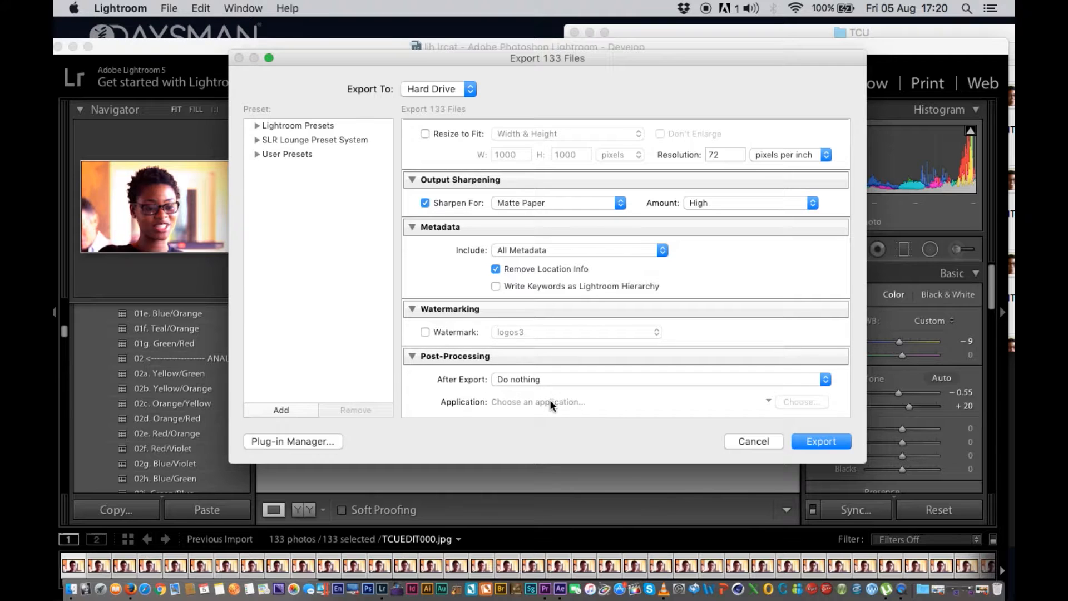
{"action": "left_click", "coordinate": [425, 332]}
{"action": "left_click", "coordinate": [425, 333]}
{"action": "left_click", "coordinate": [814, 442]}
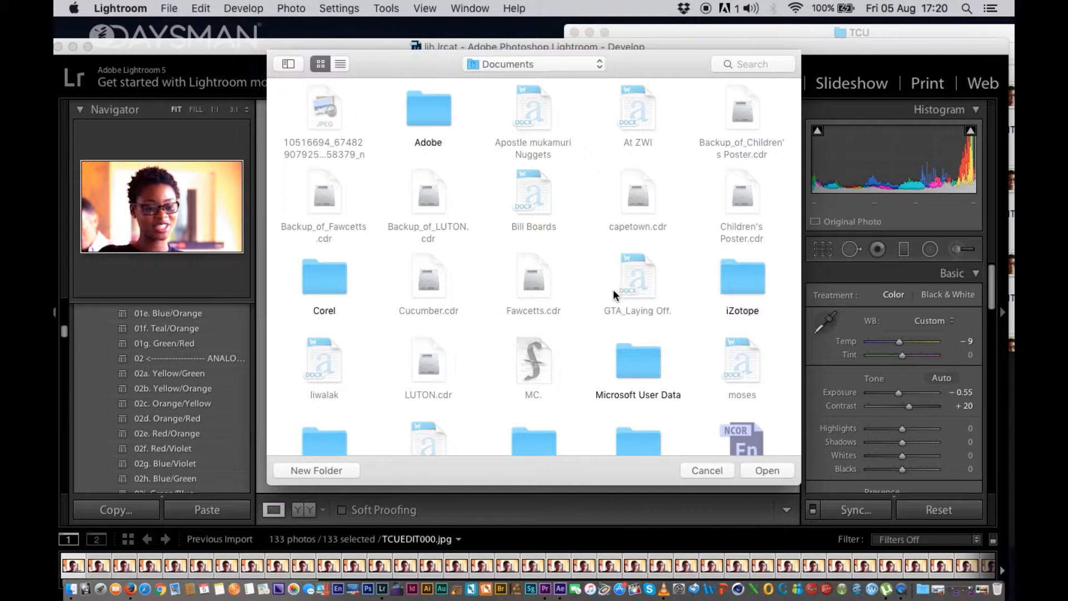
- Create a folder named TCU Exported on the Desktop and choose it as the export destination
{"action": "left_click", "coordinate": [538, 65]}
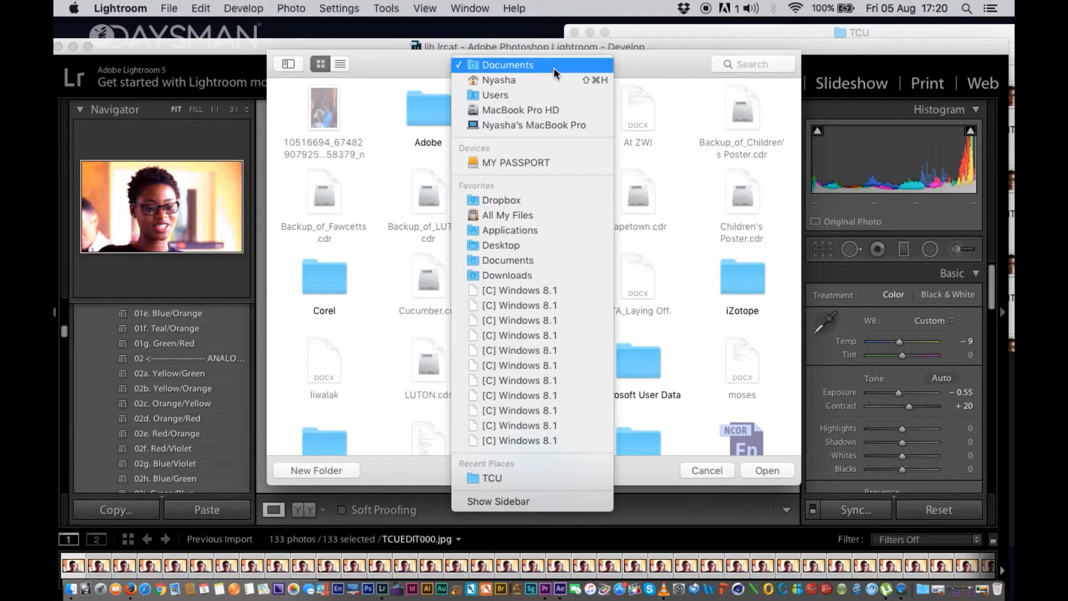
{"action": "left_click", "coordinate": [512, 245]}
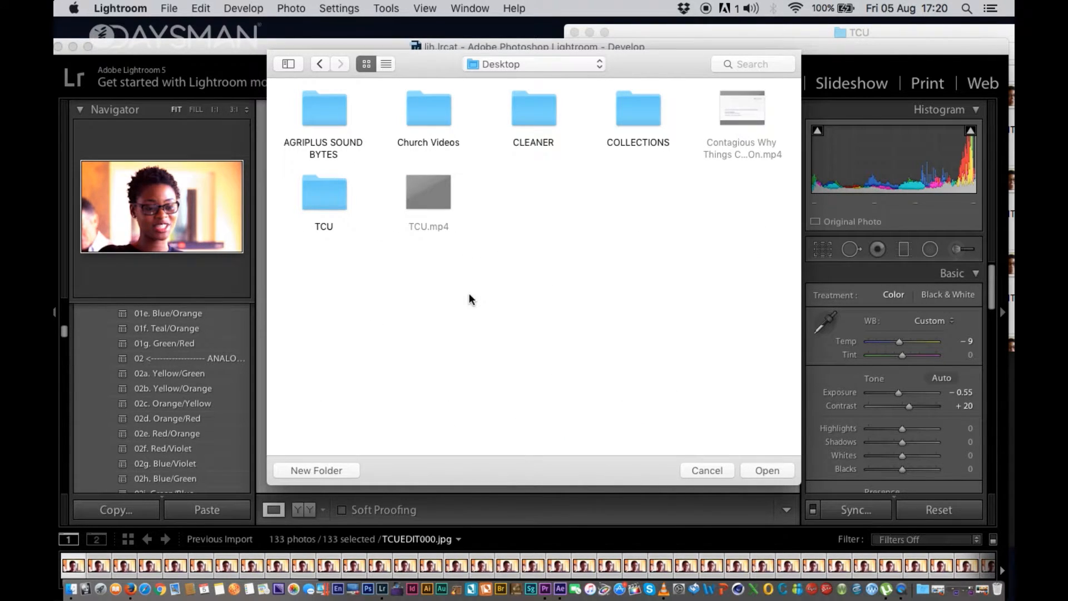
{"action": "left_click", "coordinate": [309, 469]}
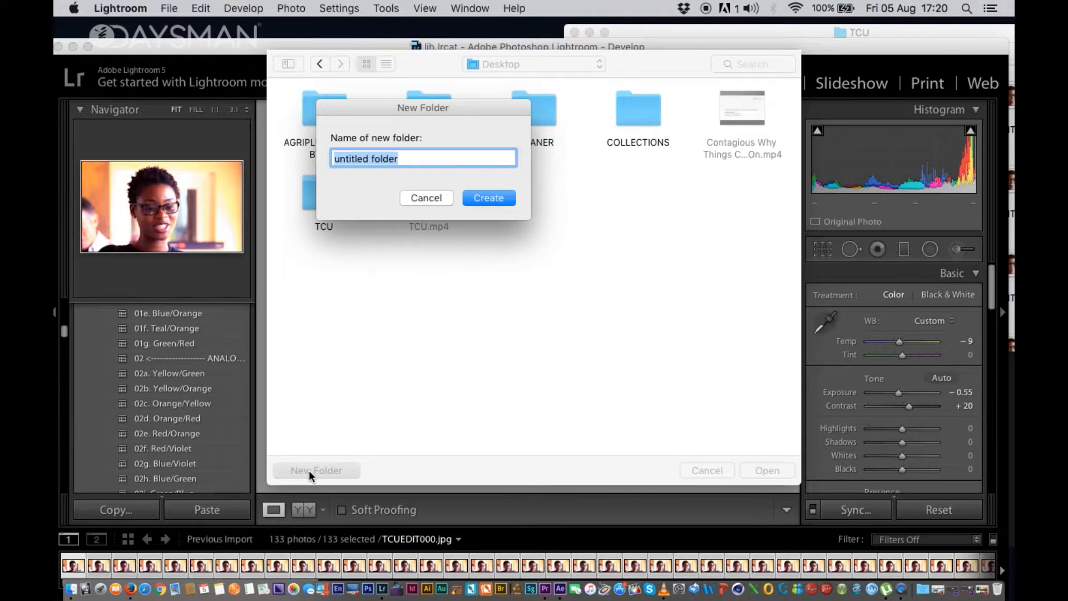
{"action": "type", "text": "TCU"}
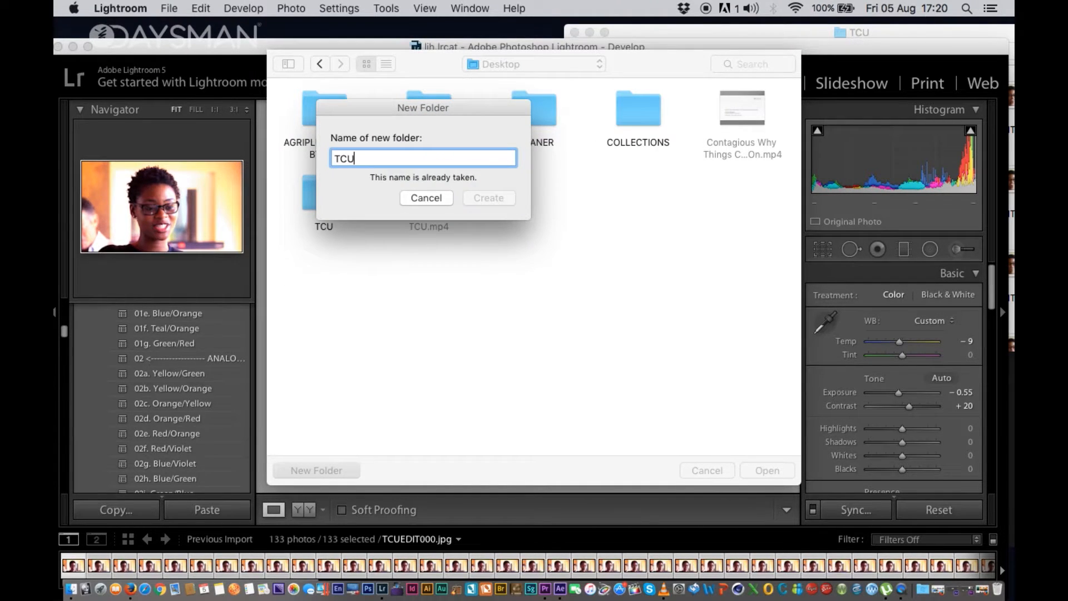
{"action": "type", "text": " Exported"}
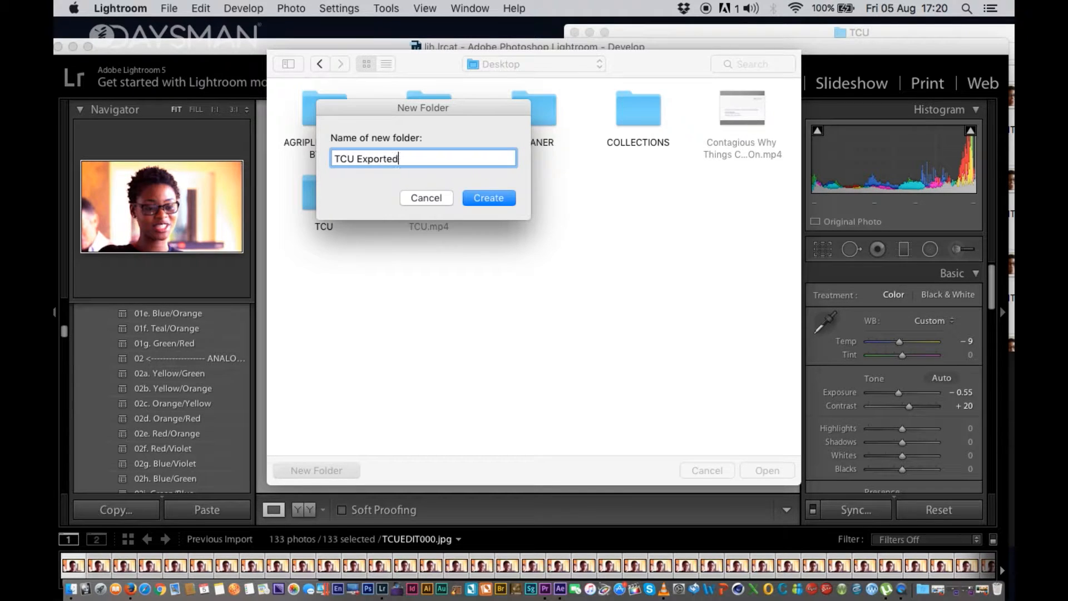
{"action": "left_click", "coordinate": [491, 202]}
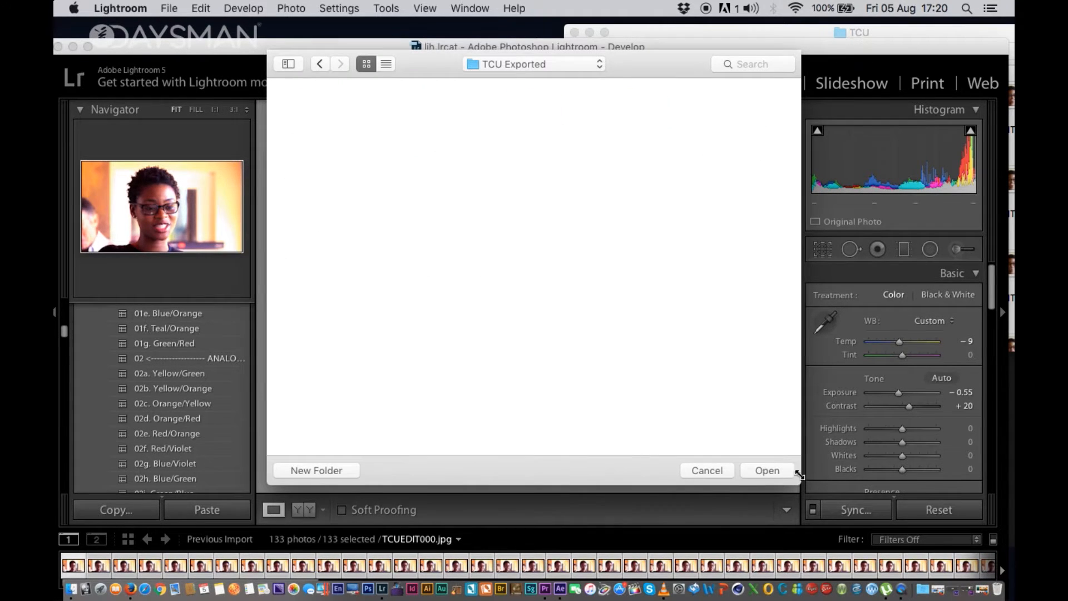
{"action": "left_click", "coordinate": [768, 470]}
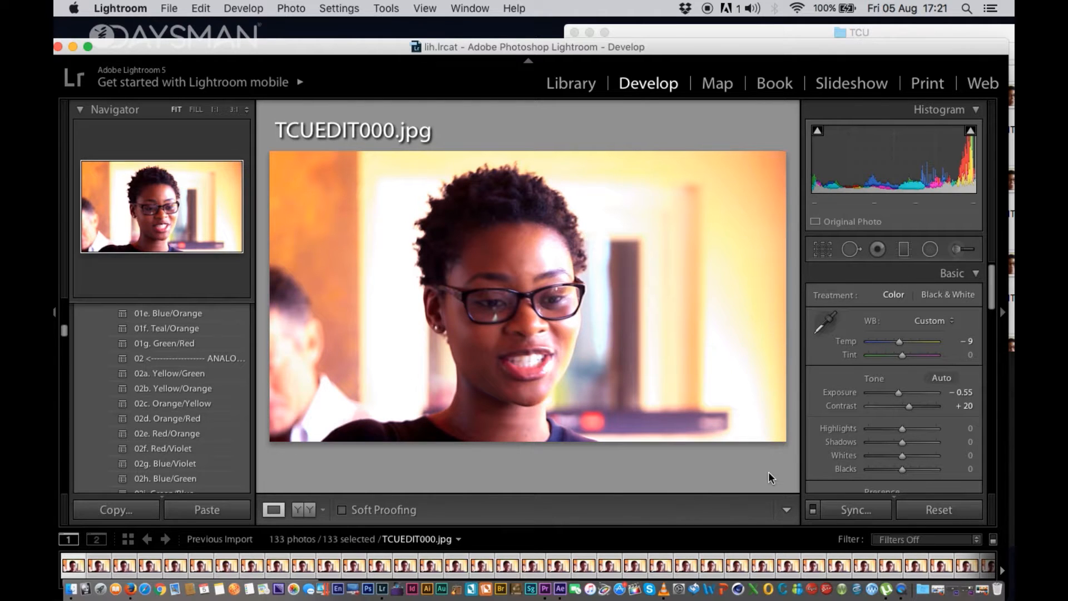
- Switch to Premiere Pro and import the graded stills in the Desktop's TCU Exported folder as an image sequence starting with TCUEDIT000.jpg
{"action": "left_click", "coordinate": [76, 47]}
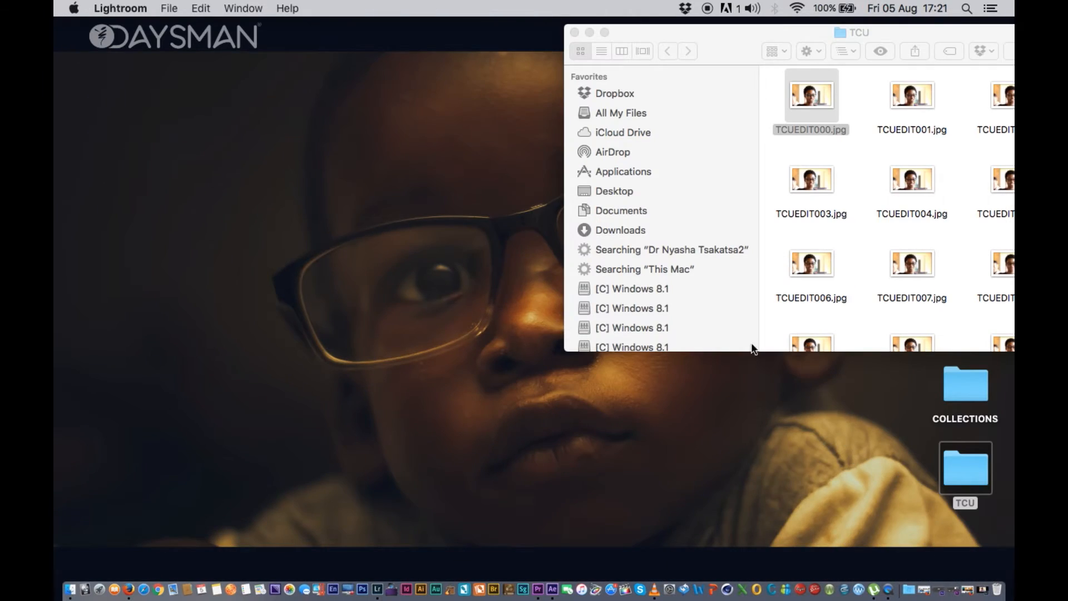
{"action": "left_click", "coordinate": [541, 591]}
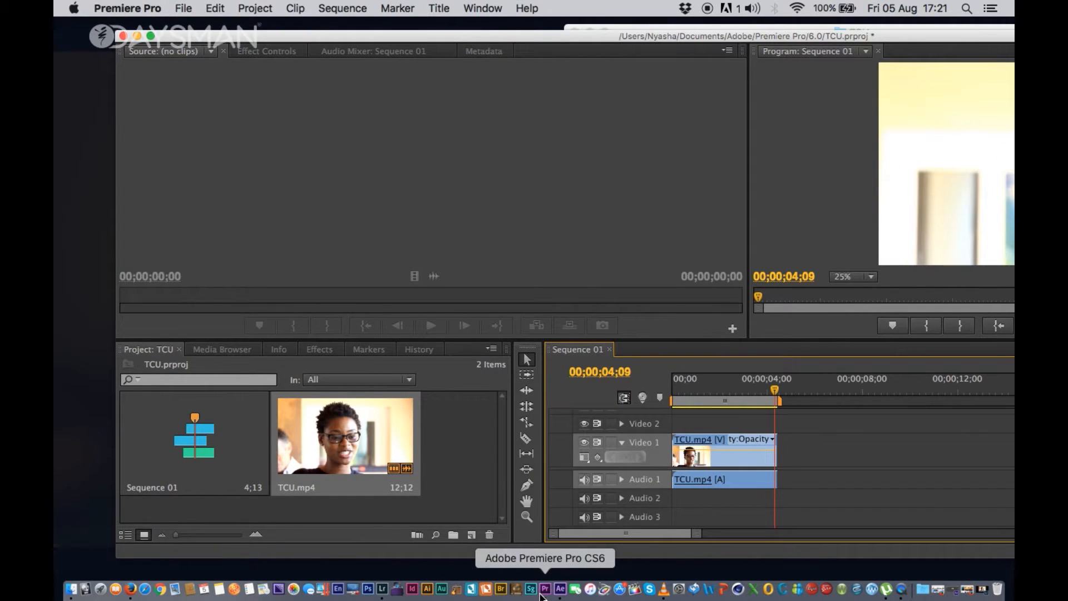
{"action": "left_click", "coordinate": [188, 8]}
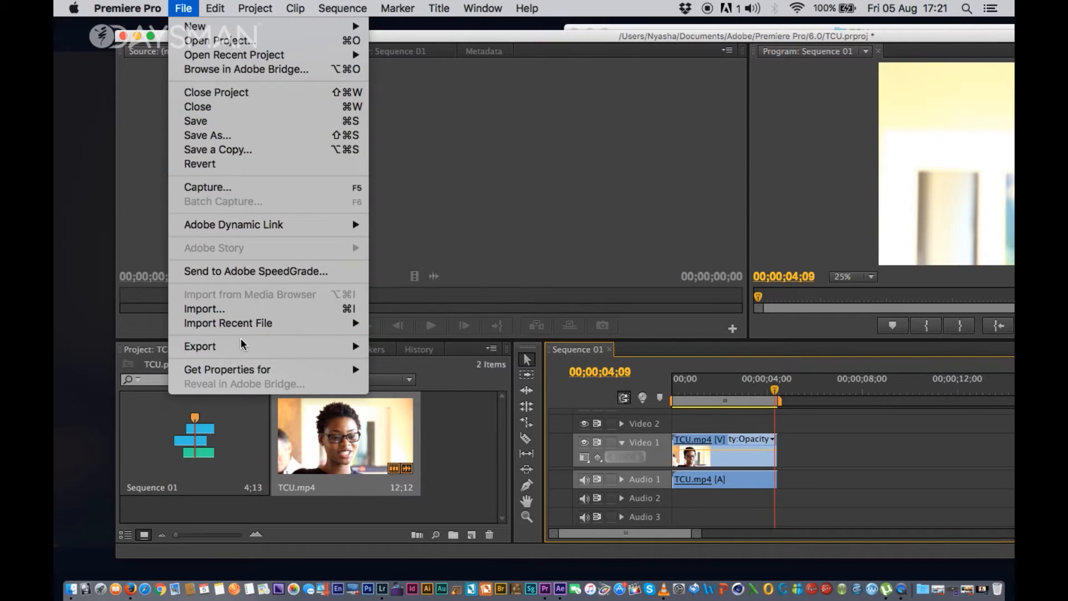
{"action": "mouse_move", "coordinate": [215, 323]}
{"action": "left_click", "coordinate": [208, 309]}
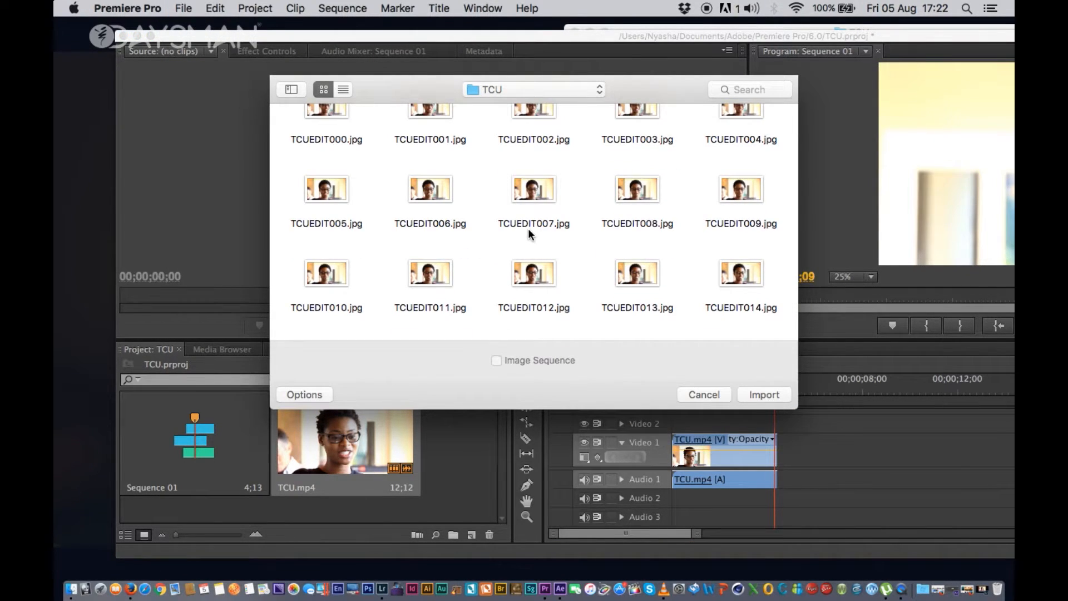
{"action": "scroll", "coordinate": [529, 231], "scroll_direction": "up", "scroll_amount": 2}
{"action": "left_click", "coordinate": [329, 136]}
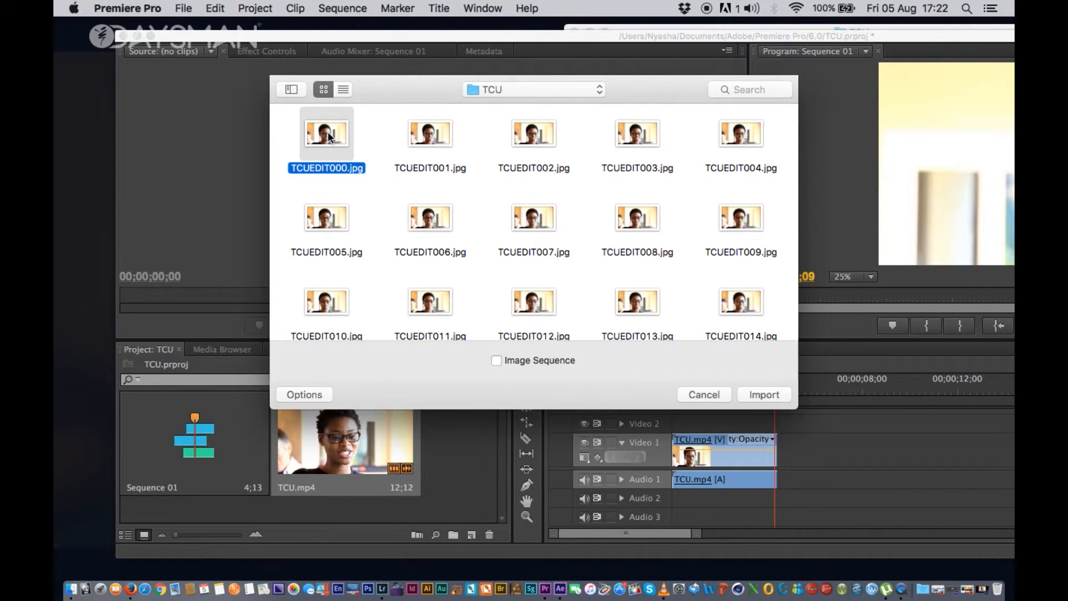
{"action": "left_click", "coordinate": [545, 89]}
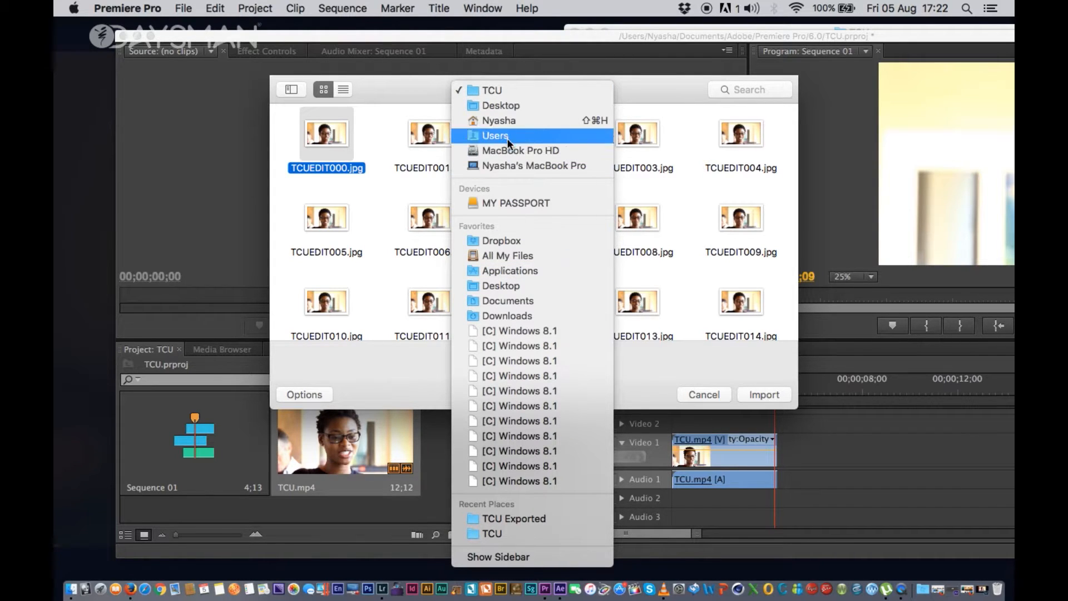
{"action": "left_click", "coordinate": [502, 105]}
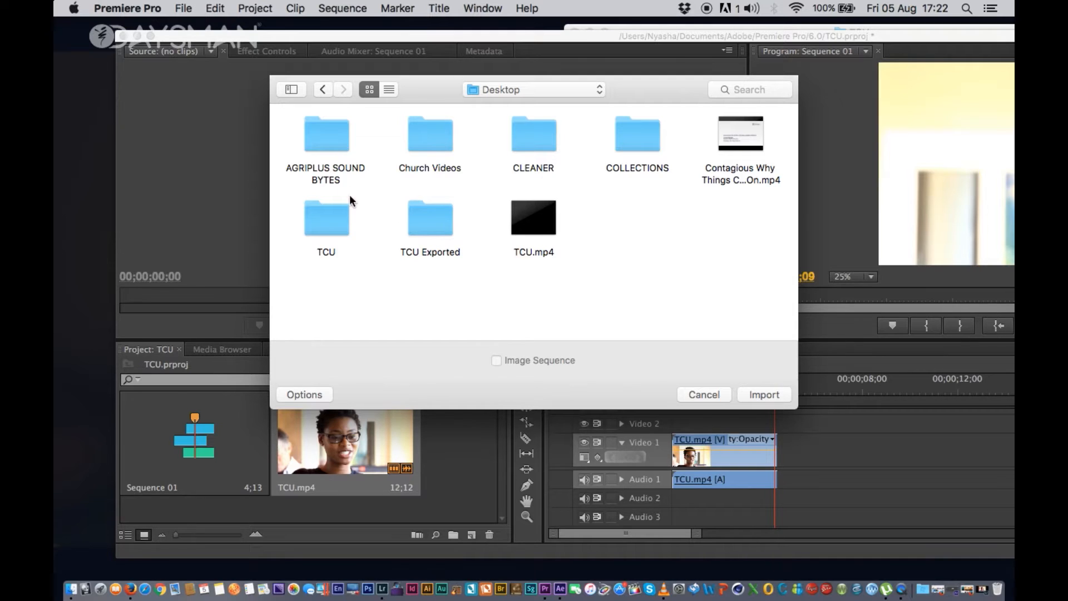
{"action": "double_click", "coordinate": [424, 228]}
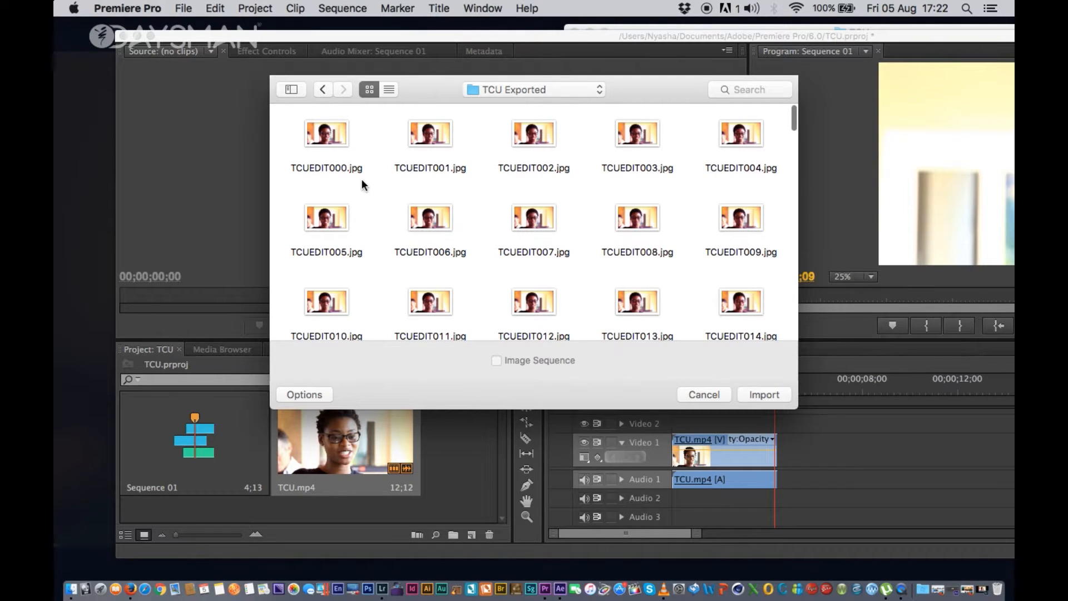
{"action": "left_click", "coordinate": [327, 138]}
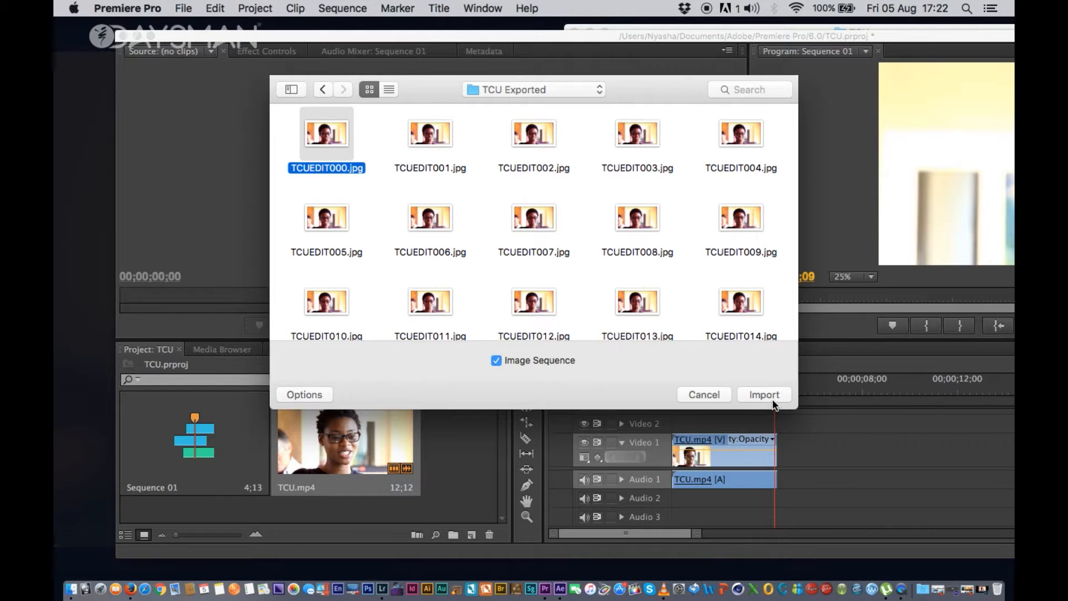
{"action": "left_click", "coordinate": [772, 399]}
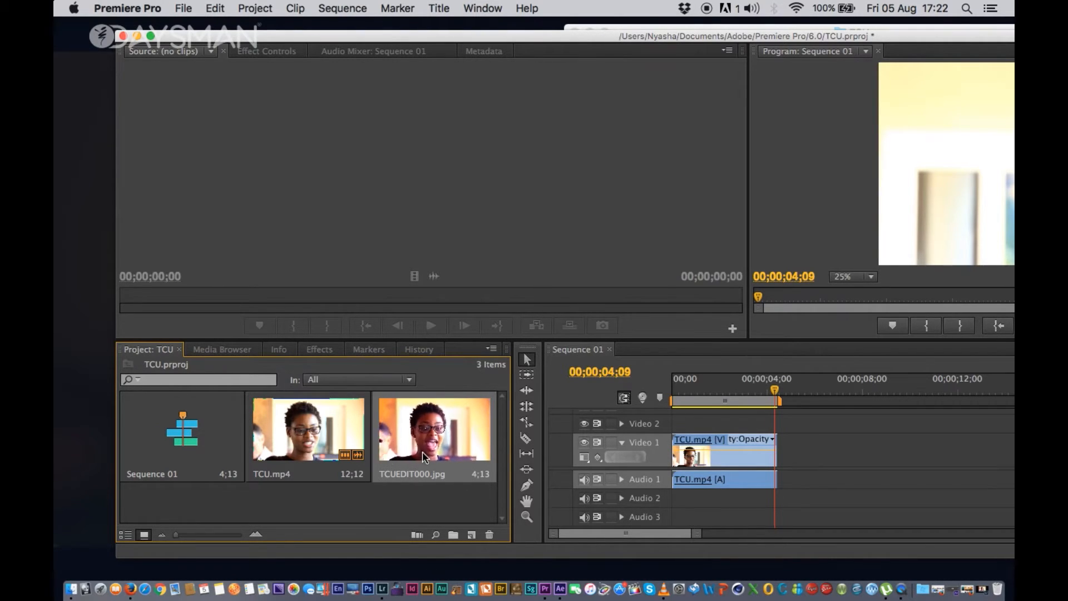
- Place the TCUEDIT000.jpg sequence on Video 2 at the start of Sequence 01, and unlink the TCU.mp4 clip's video and audio
{"action": "left_click_drag", "start_coordinate": [397, 431], "coordinate": [666, 428]}
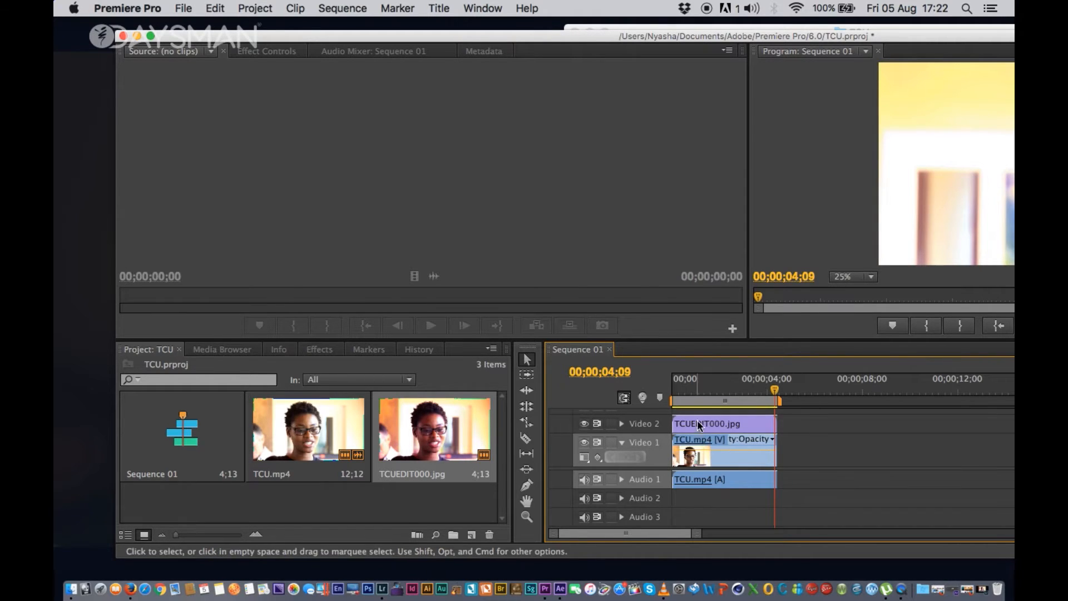
{"action": "left_click", "coordinate": [689, 449]}
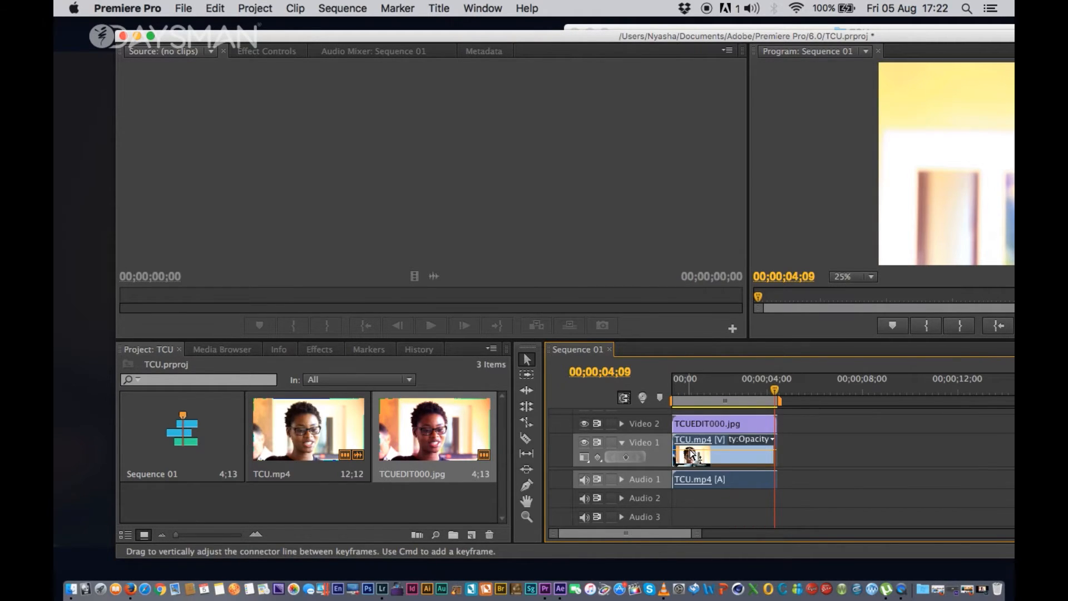
{"action": "right_click", "coordinate": [725, 440]}
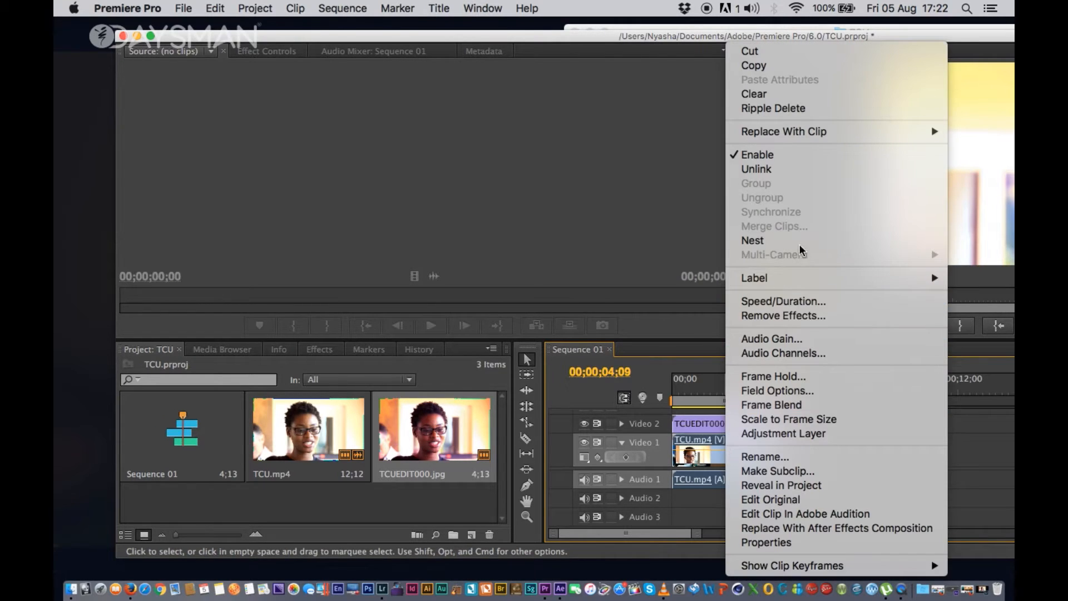
{"action": "left_click", "coordinate": [759, 169]}
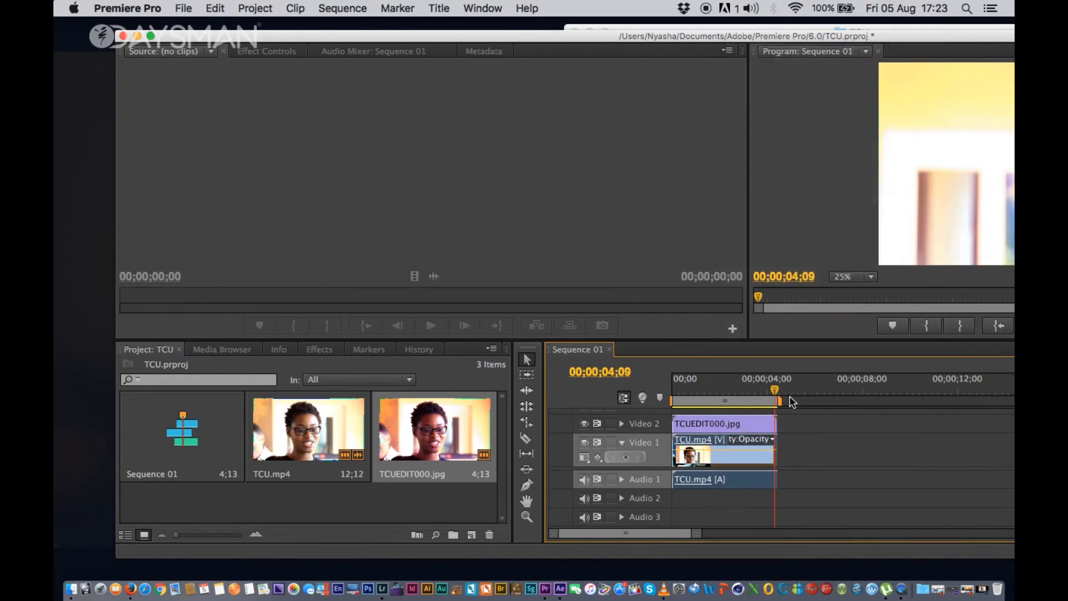
- Move the original TCU.mp4 video aside on Video 1, compare its frames with the graded sequence, and delete it, keeping the audio
{"action": "left_click", "coordinate": [754, 443]}
{"action": "left_click", "coordinate": [742, 436]}
{"action": "left_click_drag", "start_coordinate": [714, 439], "coordinate": [863, 442]}
{"action": "left_click", "coordinate": [850, 390]}
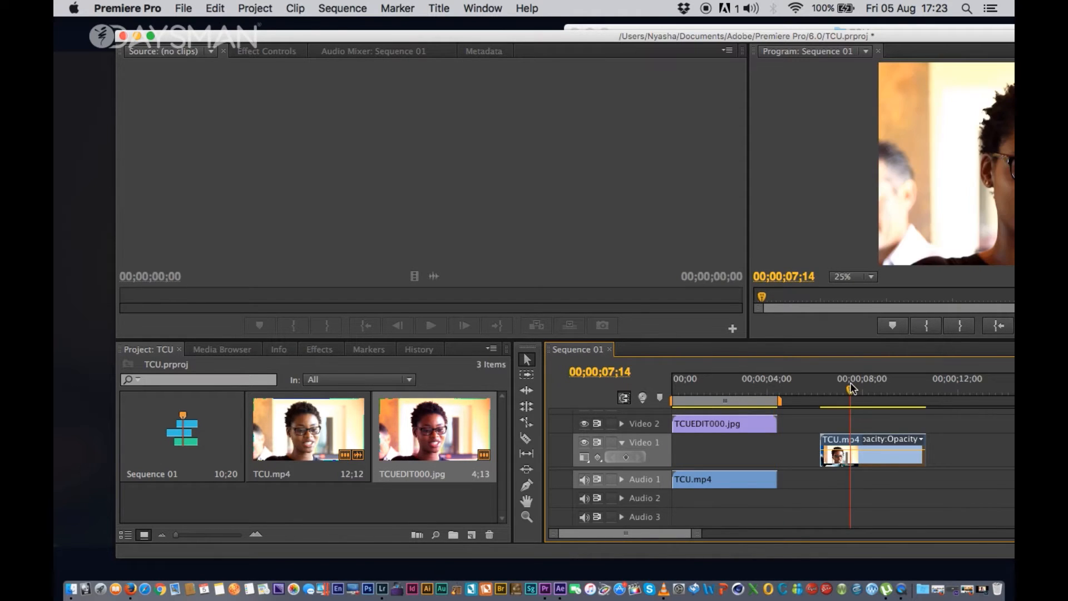
{"action": "left_click_drag", "start_coordinate": [840, 36], "coordinate": [725, 37]}
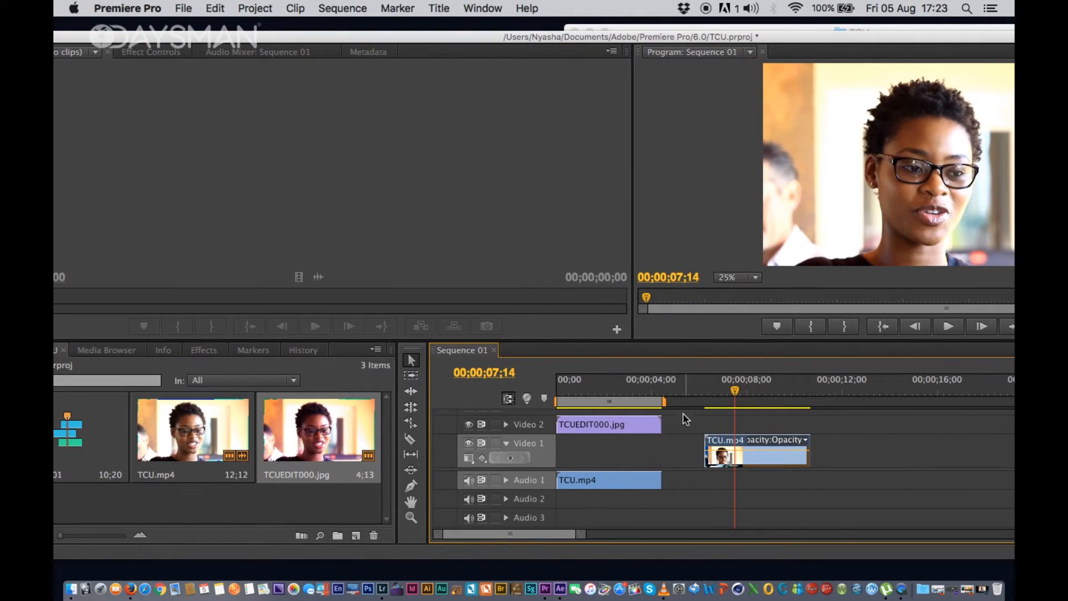
{"action": "left_click", "coordinate": [579, 382]}
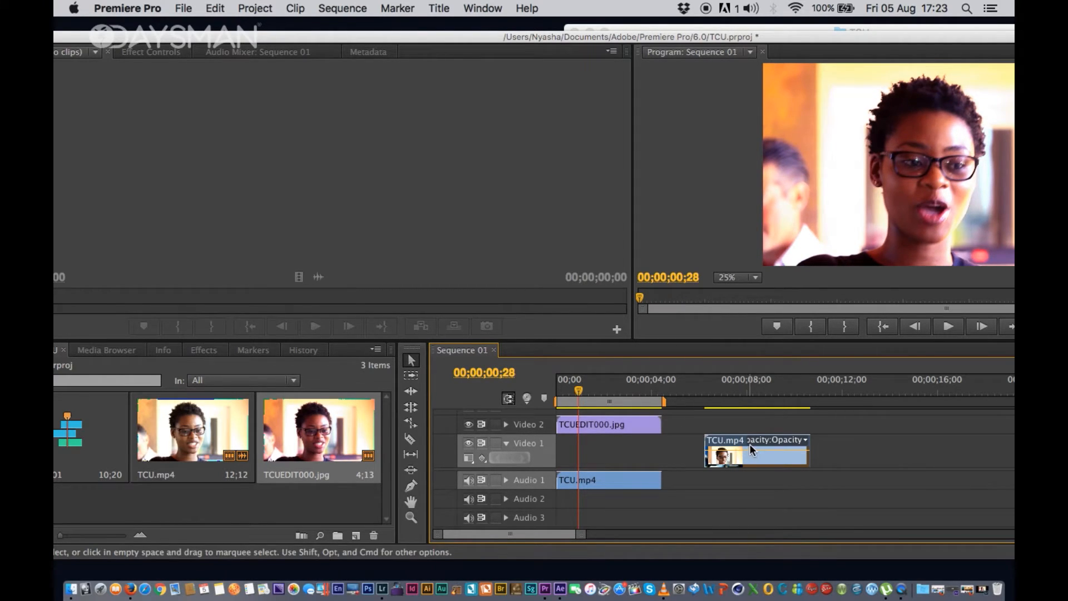
{"action": "key", "text": "Delete"}
- Play back the graded image sequence with its audio from the start of Sequence 01
{"action": "left_click_drag", "start_coordinate": [579, 389], "coordinate": [530, 386]}
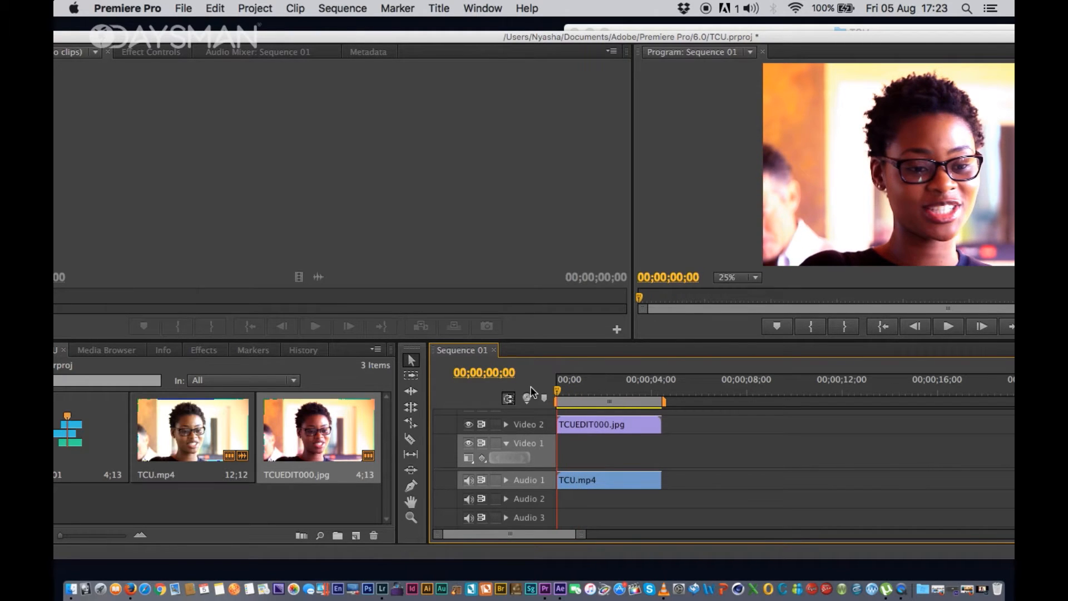
{"action": "left_click", "coordinate": [949, 326]}
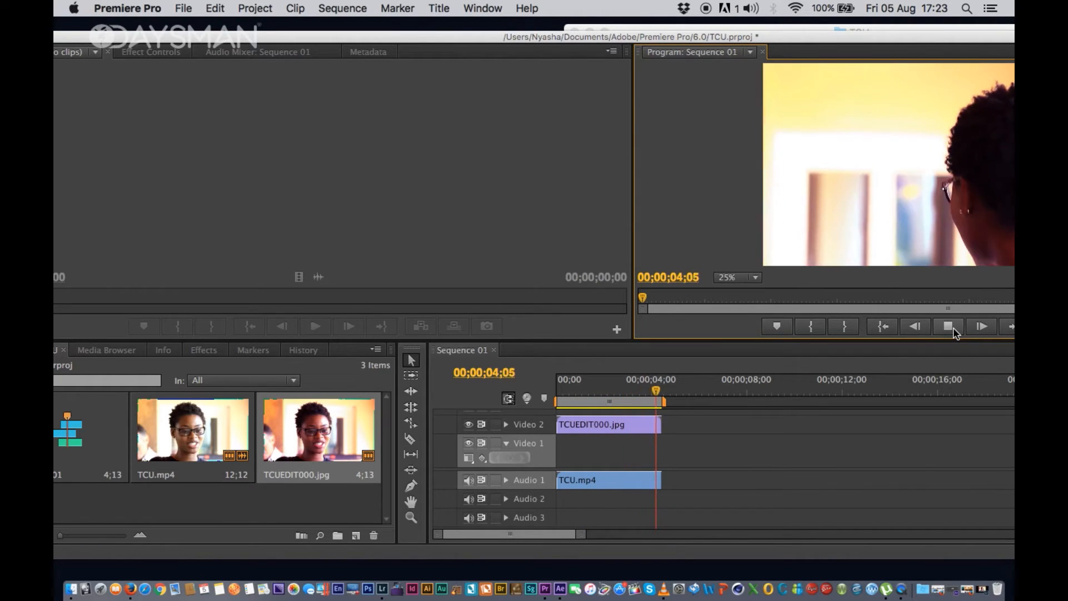
{"action": "left_click", "coordinate": [953, 327]}
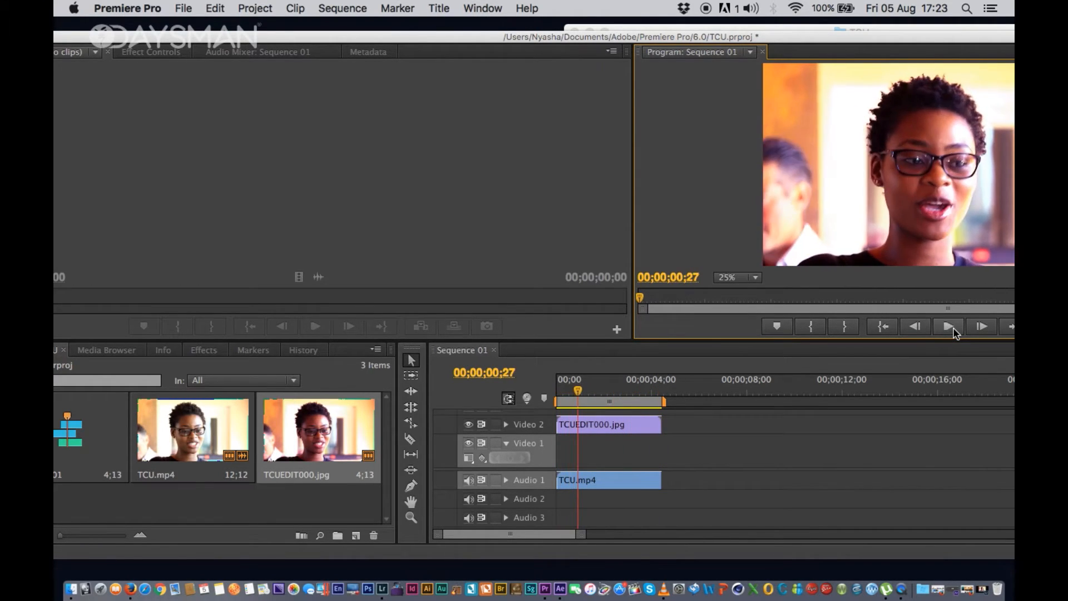
- Configure the media export of Sequence 01 with the H.264 format and the HD 1080p 29.97 preset
{"action": "left_click", "coordinate": [184, 8]}
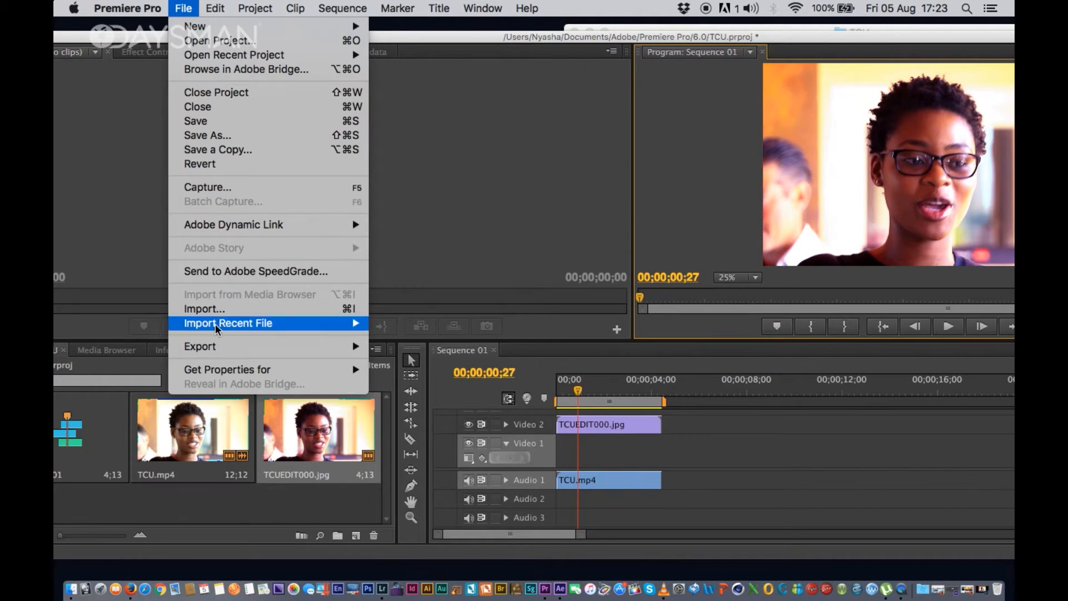
{"action": "mouse_move", "coordinate": [220, 347]}
{"action": "left_click", "coordinate": [406, 347]}
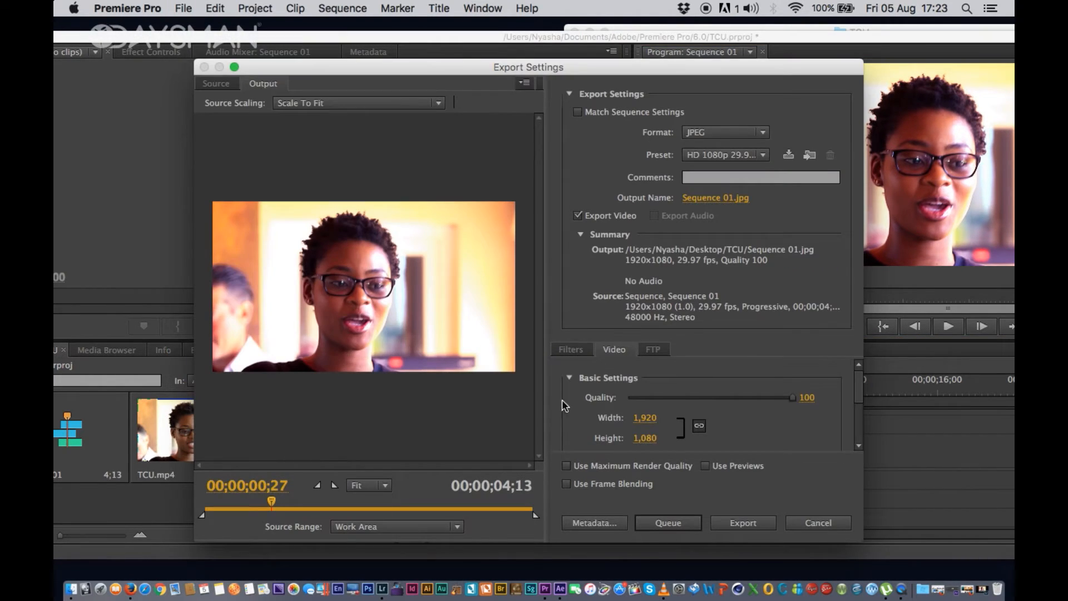
{"action": "left_click", "coordinate": [725, 132]}
{"action": "left_click", "coordinate": [712, 217]}
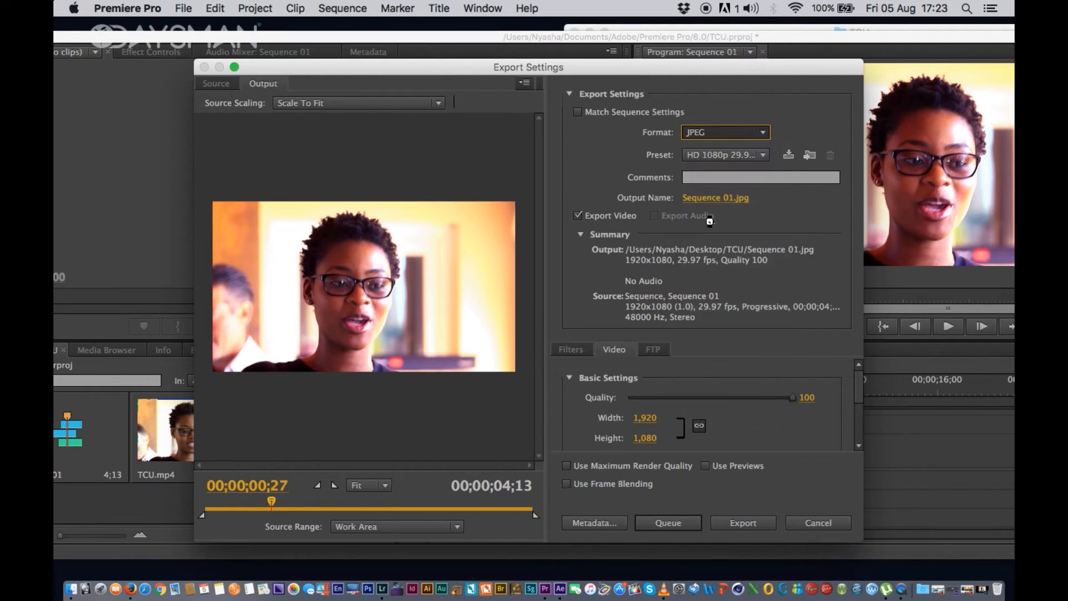
{"action": "left_click", "coordinate": [764, 158]}
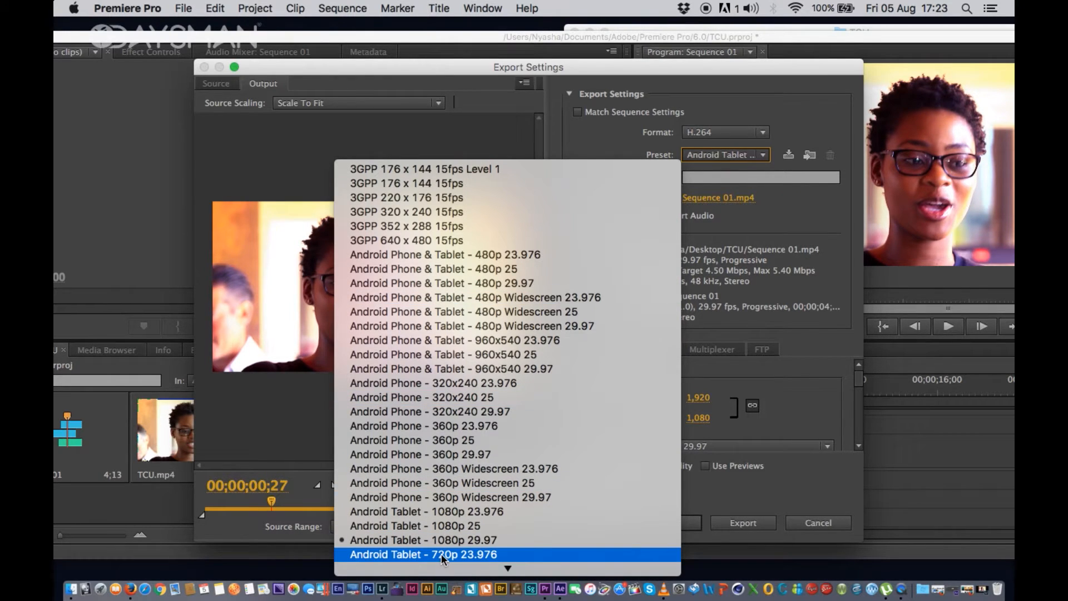
{"action": "scroll", "coordinate": [446, 542], "scroll_direction": "down", "scroll_amount": 15}
{"action": "scroll", "coordinate": [446, 542], "scroll_direction": "down", "scroll_amount": 1}
{"action": "scroll", "coordinate": [446, 542], "scroll_direction": "up", "scroll_amount": 15}
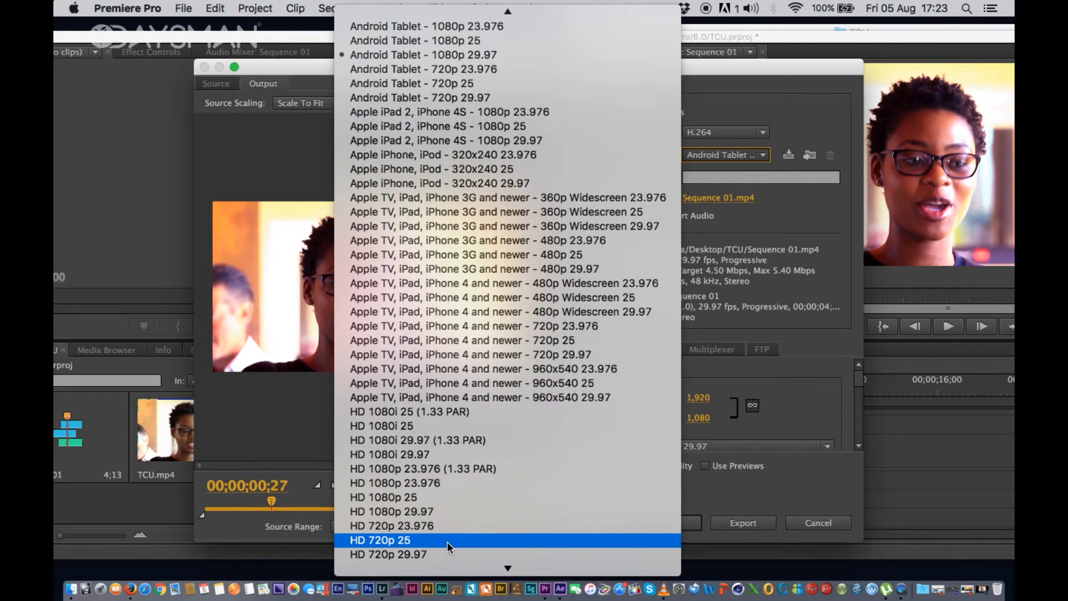
{"action": "left_click", "coordinate": [419, 509]}
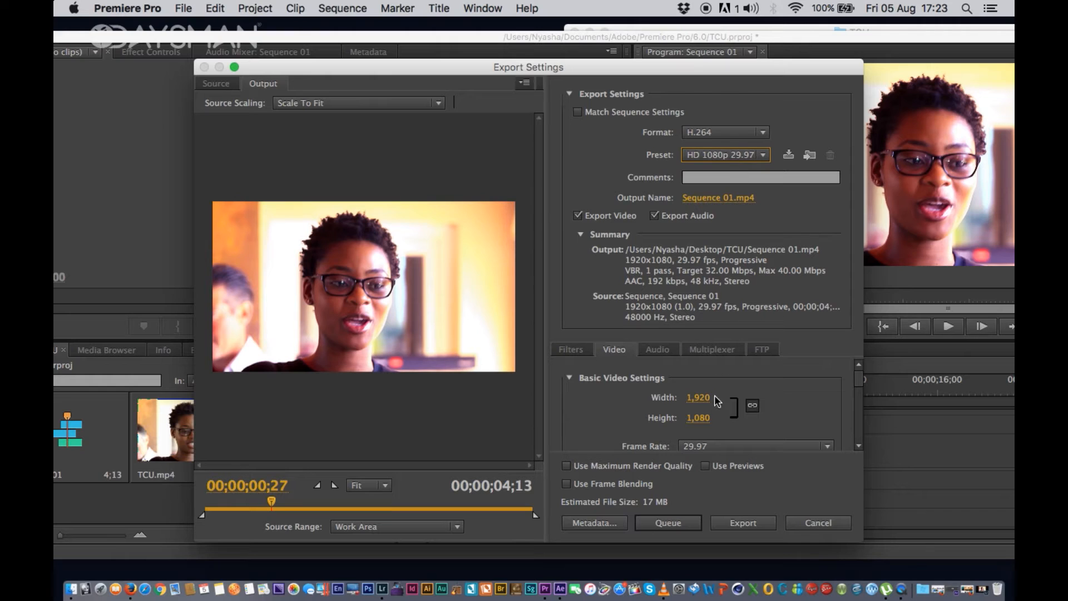
{"action": "left_click", "coordinate": [745, 524]}
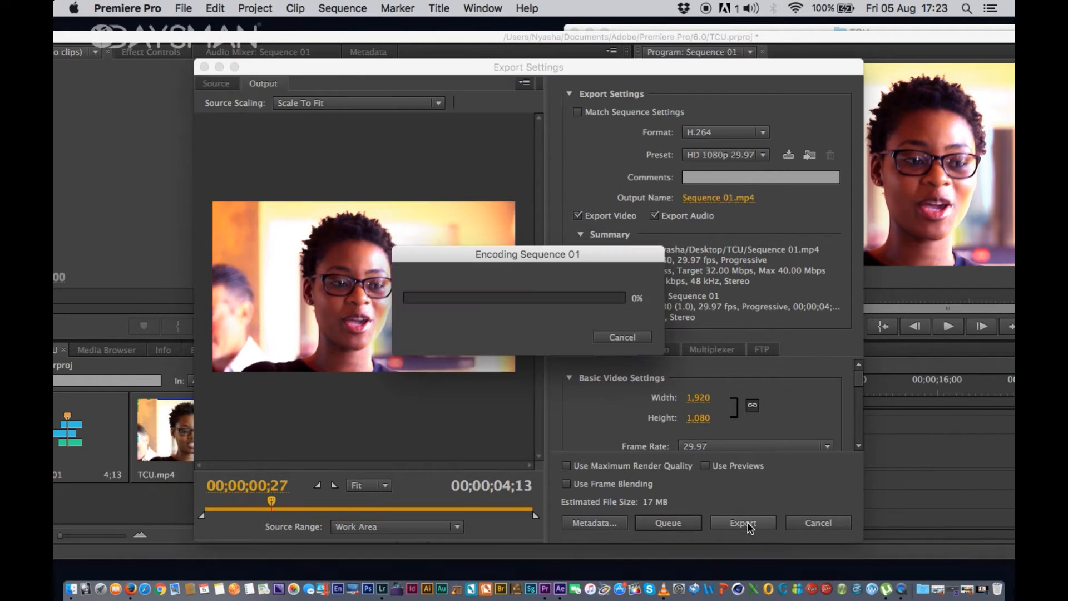
{"action": "left_click", "coordinate": [623, 337]}
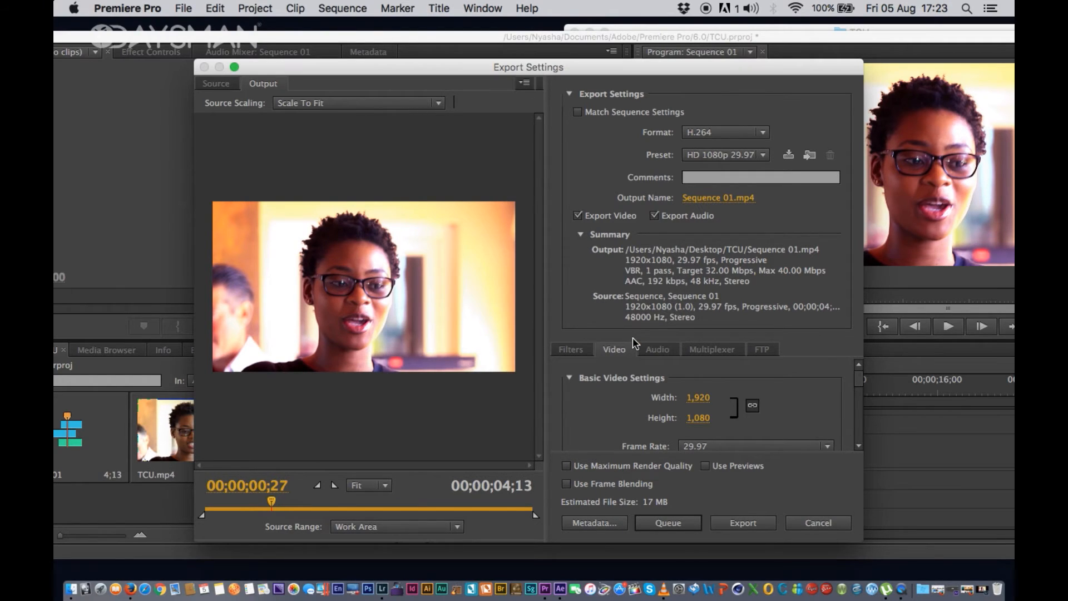
- Set the output file to TCU_GRADED.mp4 on the Desktop and export the sequence
{"action": "left_click", "coordinate": [705, 200]}
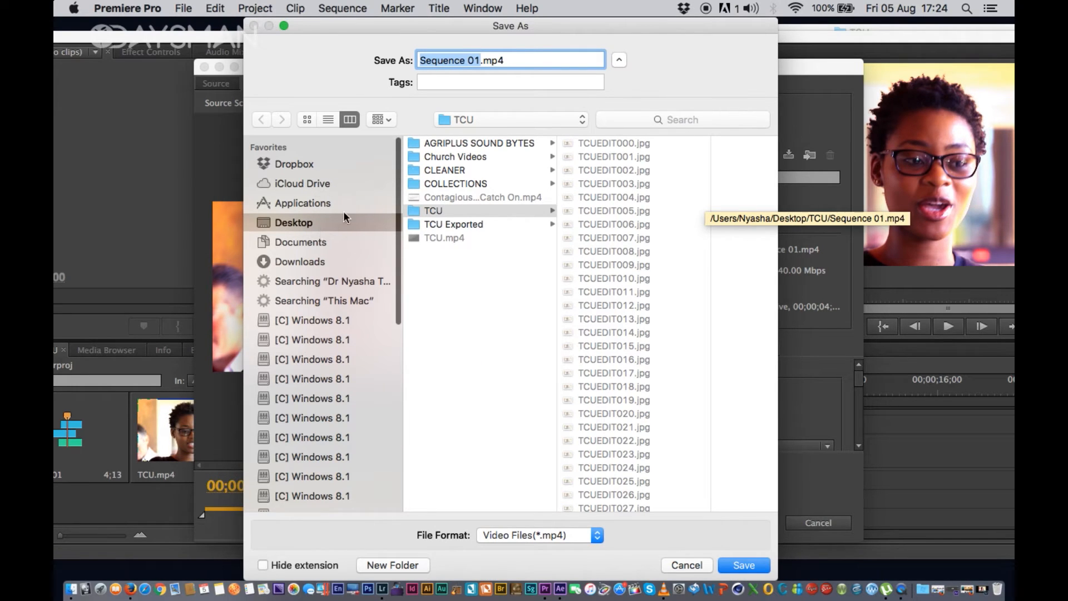
{"action": "left_click", "coordinate": [326, 224]}
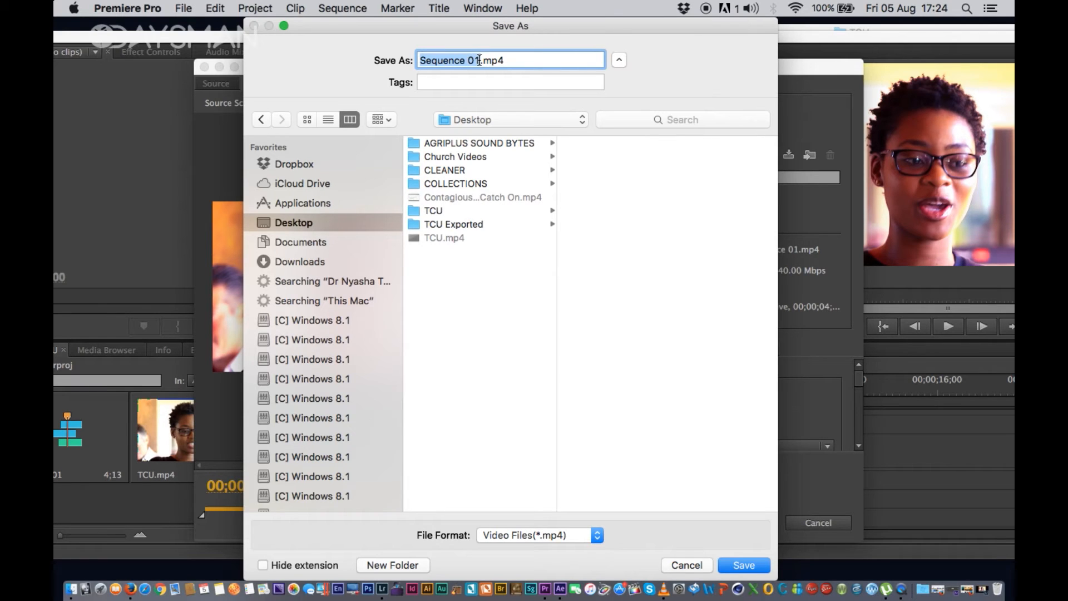
{"action": "type", "text": "TCU"}
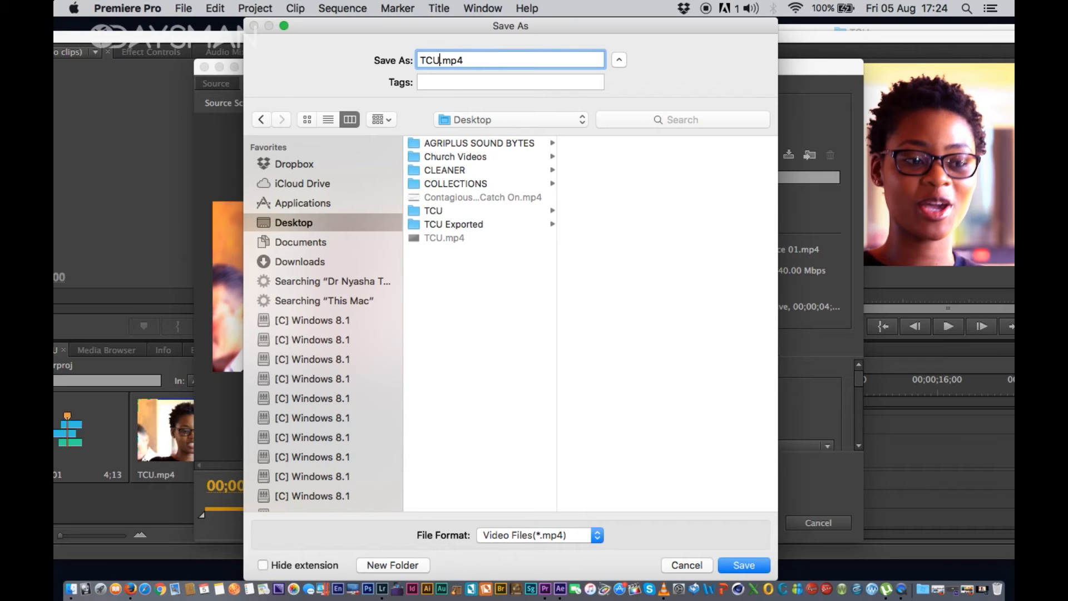
{"action": "type", "text": "_T"}
{"action": "key", "text": "BackSpace"}
{"action": "type", "text": "GRADES"}
{"action": "key", "text": "BackSpace"}
{"action": "type", "text": "D"}
{"action": "left_click", "coordinate": [734, 565]}
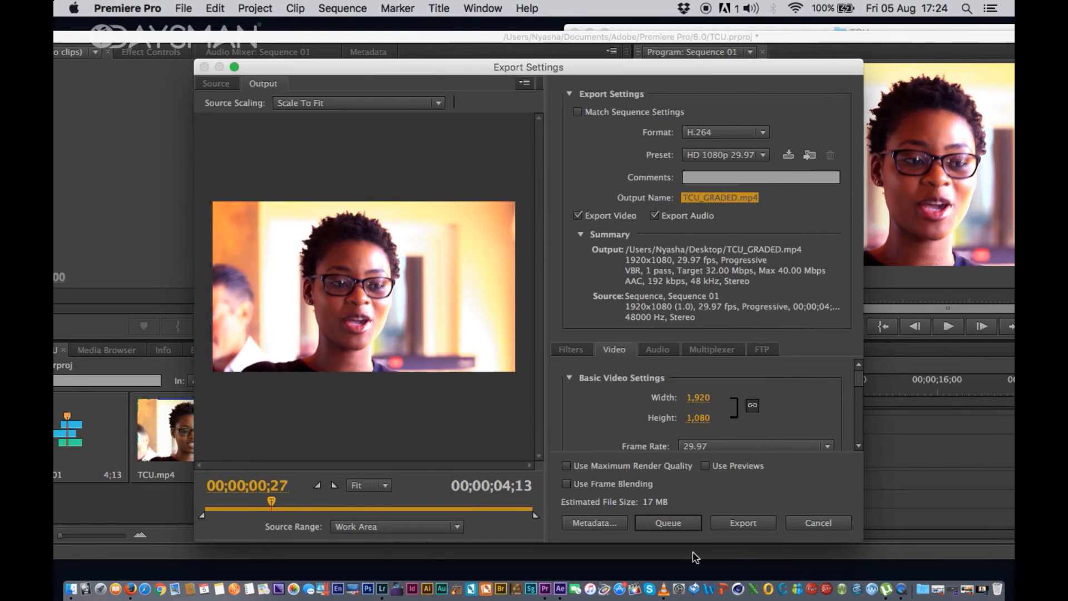
{"action": "left_click", "coordinate": [743, 523]}
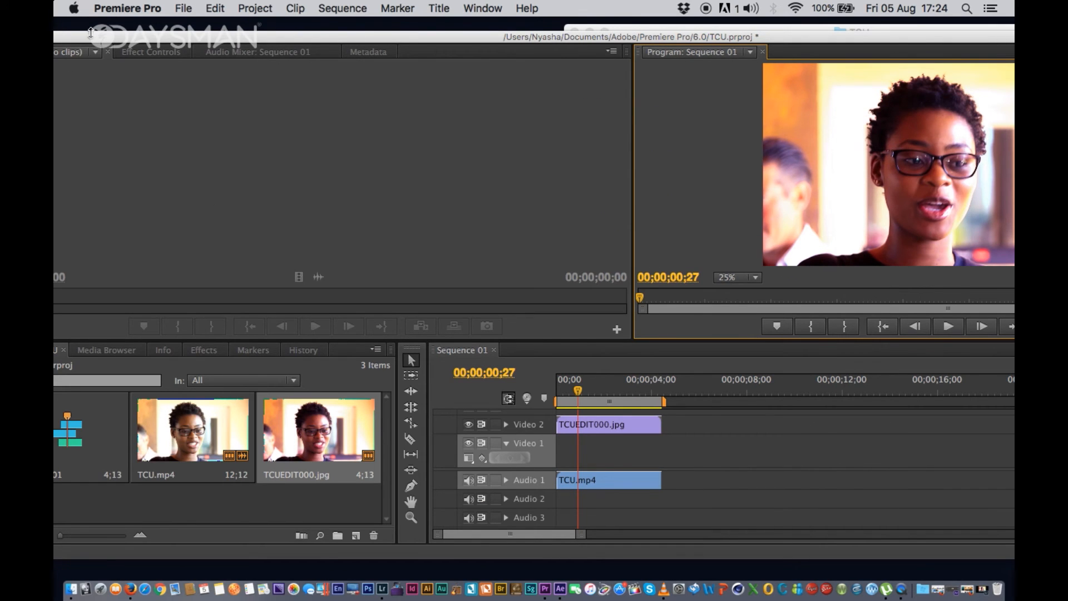
- Minimize the Premiere Pro window and the TCU folder window to reveal the Desktop
{"action": "left_click_drag", "start_coordinate": [50, 34], "coordinate": [333, 42]}
{"action": "left_click", "coordinate": [303, 44]}
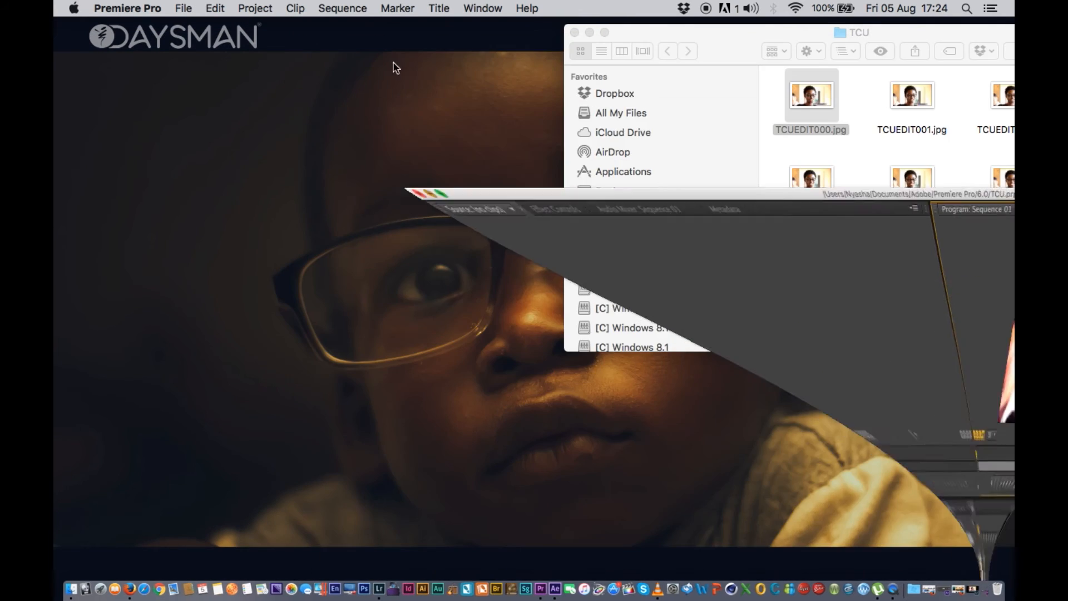
{"action": "left_click", "coordinate": [590, 33]}
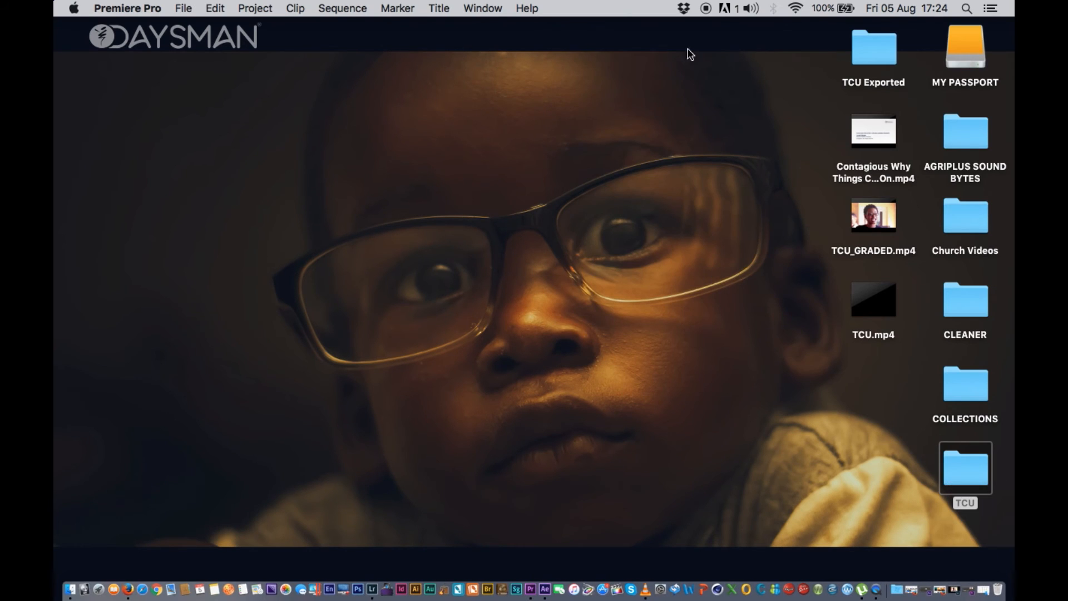
- Play the exported TCU_GRADED.mp4 from the Desktop in VLC and close the player window
{"action": "left_click", "coordinate": [859, 200]}
{"action": "right_click", "coordinate": [857, 199]}
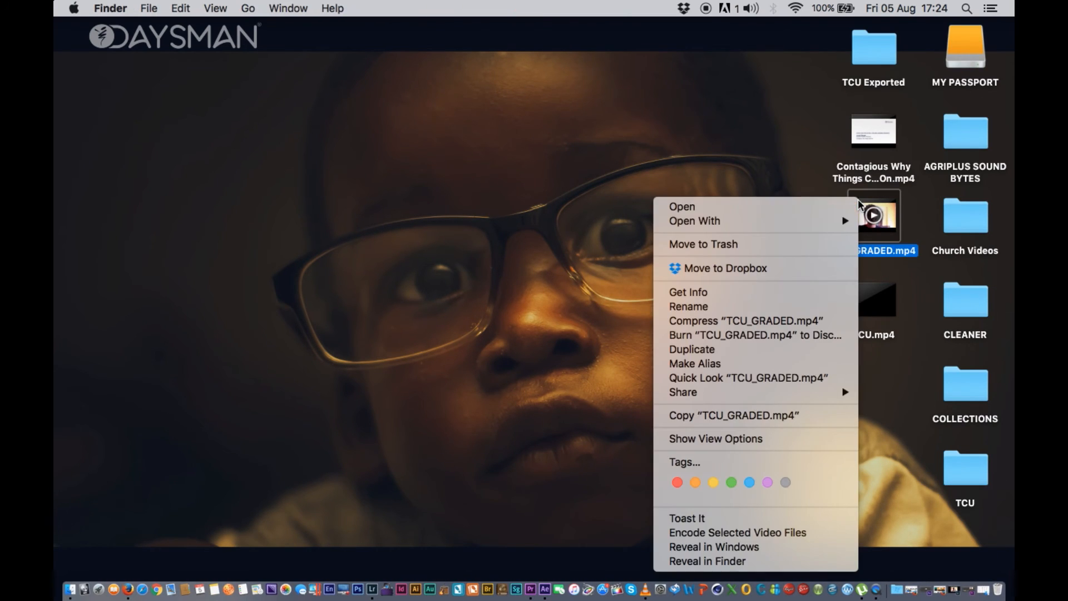
{"action": "mouse_move", "coordinate": [816, 222]}
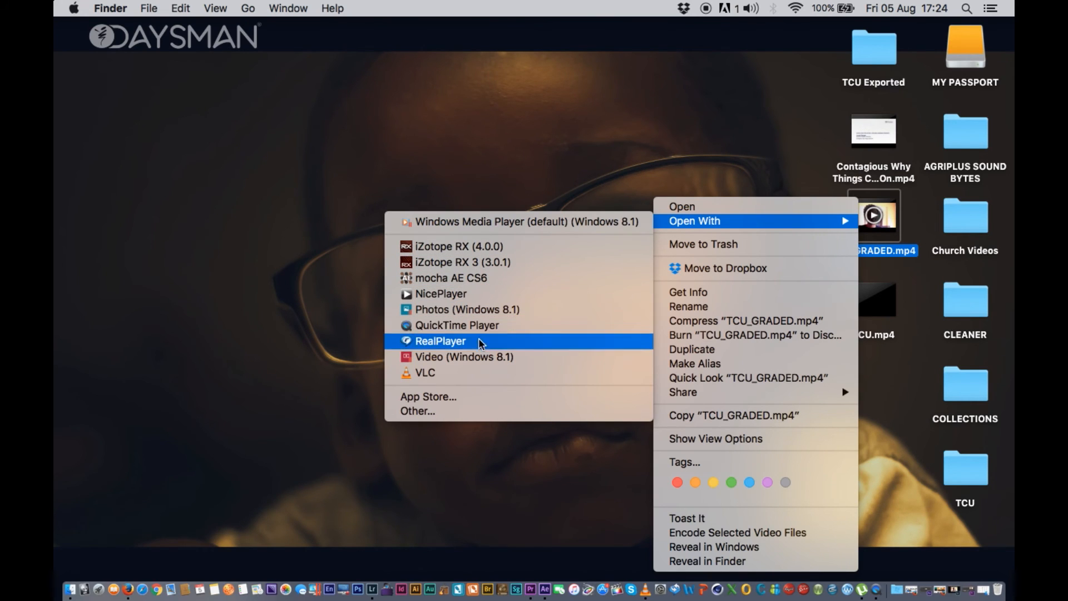
{"action": "left_click", "coordinate": [454, 374]}
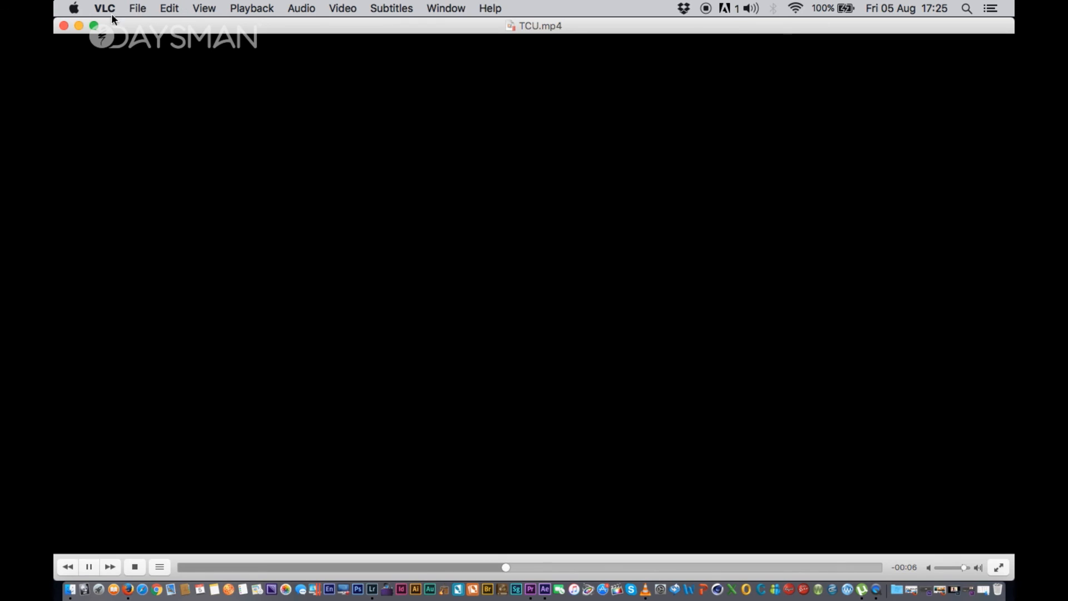
{"action": "left_click", "coordinate": [64, 25]}
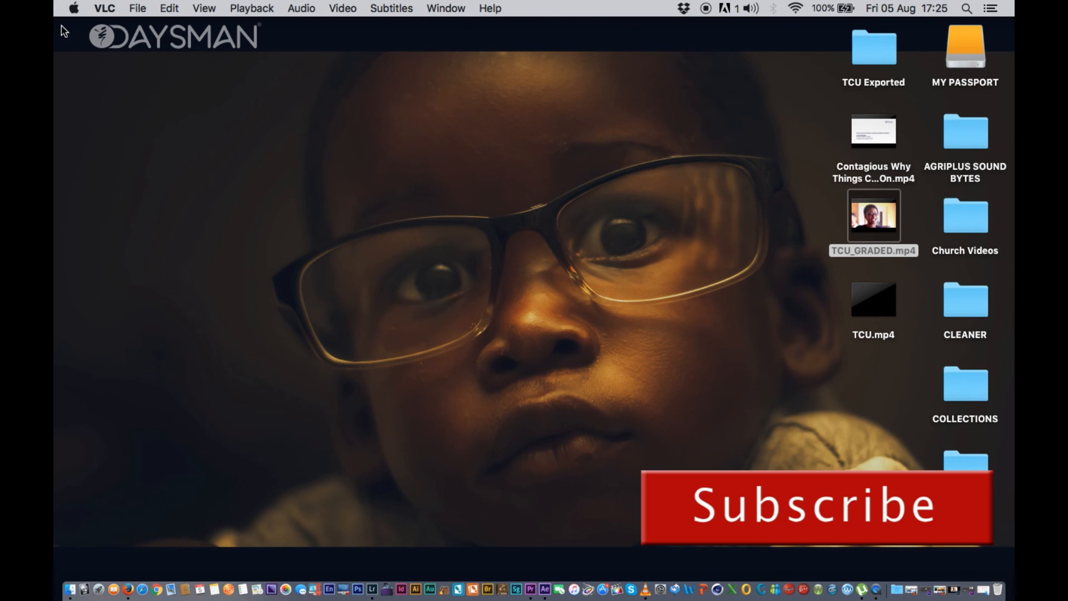